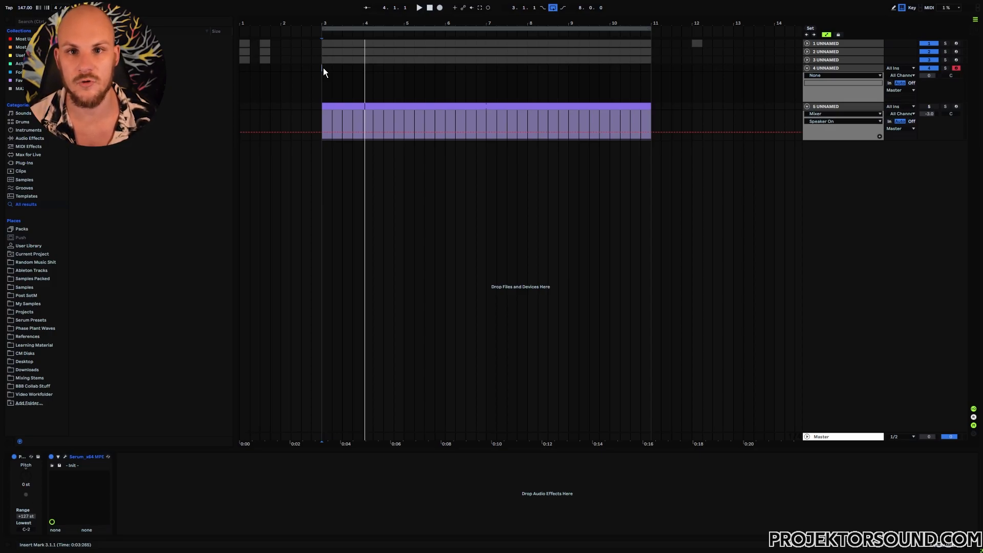
- Open Serum on track 4, load the digital wavetable Evol Sweep into oscillator A and set its wavetable position to 80
key("ctrl+alt+p")
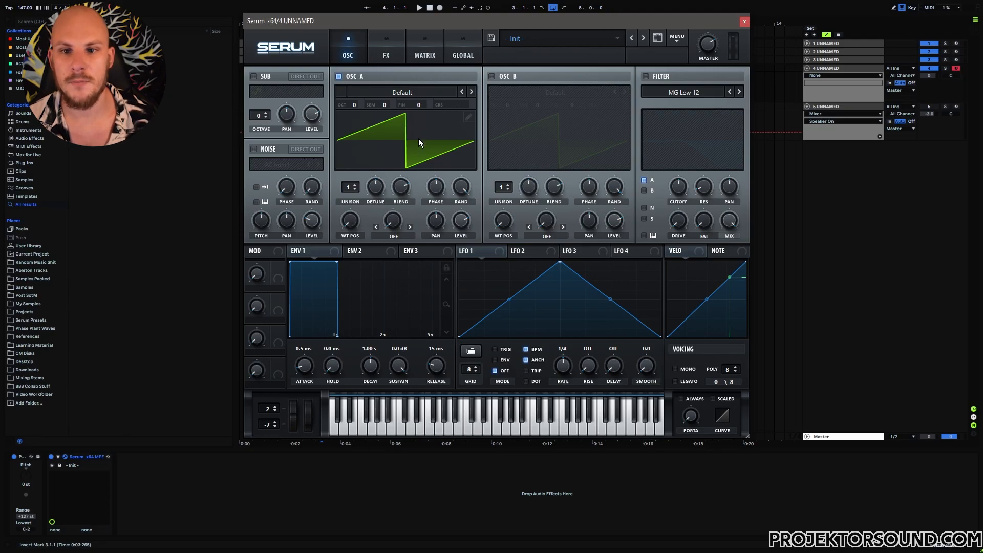
left_click(410, 94)
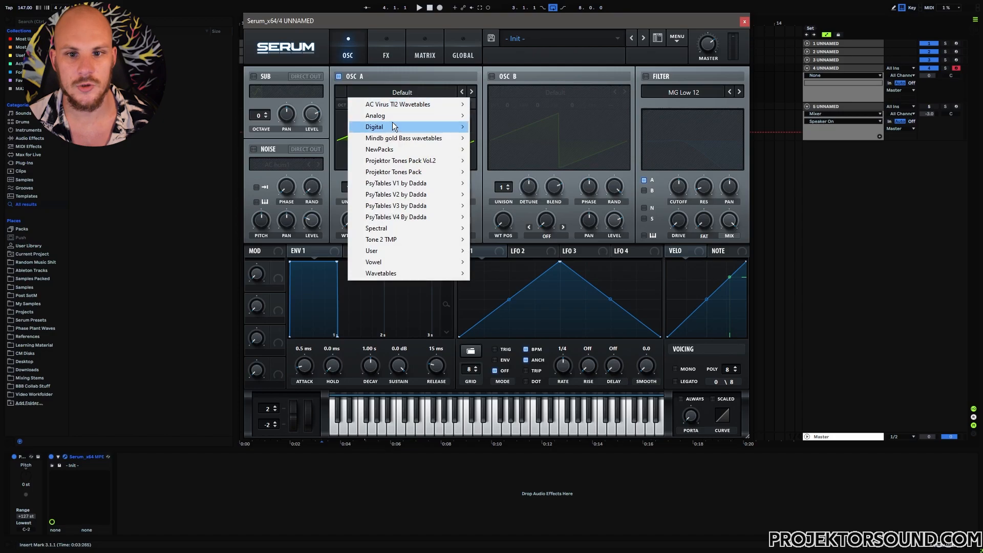
mouse_move(395, 126)
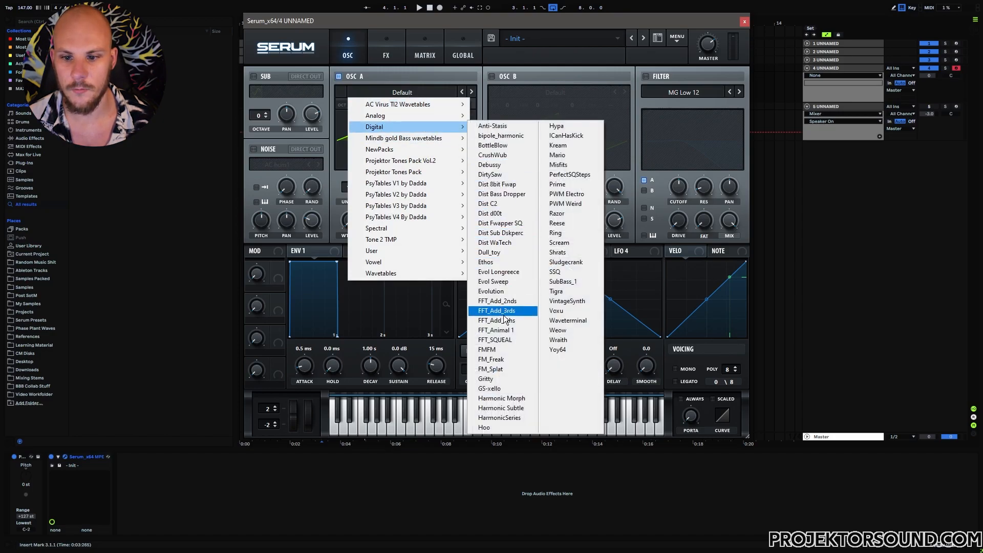
left_click(508, 272)
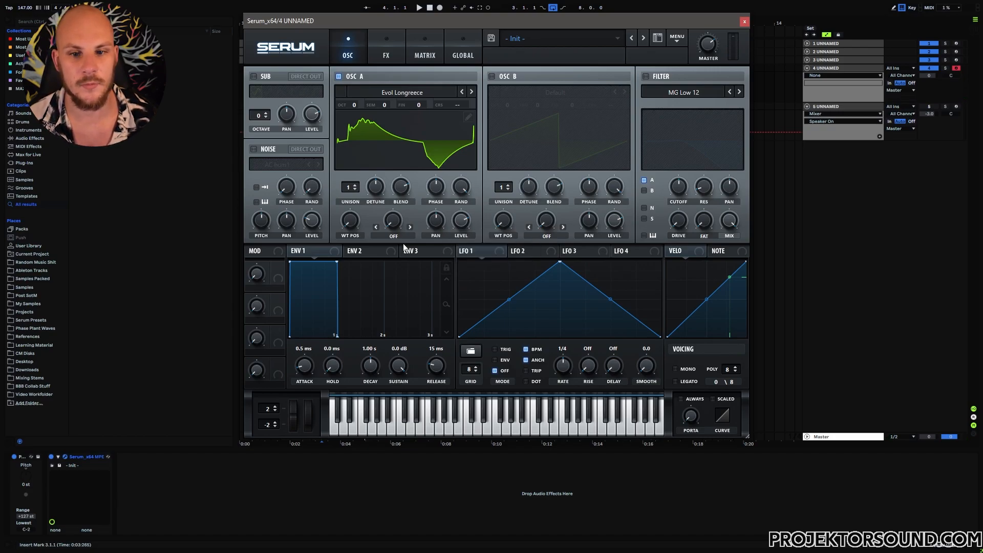
left_click_drag(350, 223, 390, 118)
left_click(472, 92)
left_click_drag(353, 218, 358, 195)
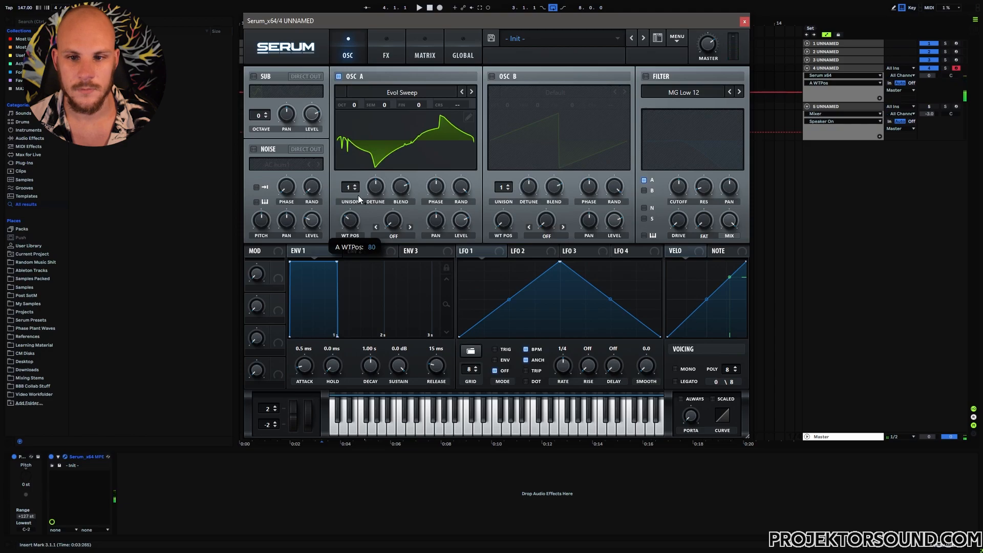
- Shape Envelope 2 with 0% sustain and a 261 ms decay, and assign it to oscillator A's wavetable position with a modest amount
left_click(359, 251)
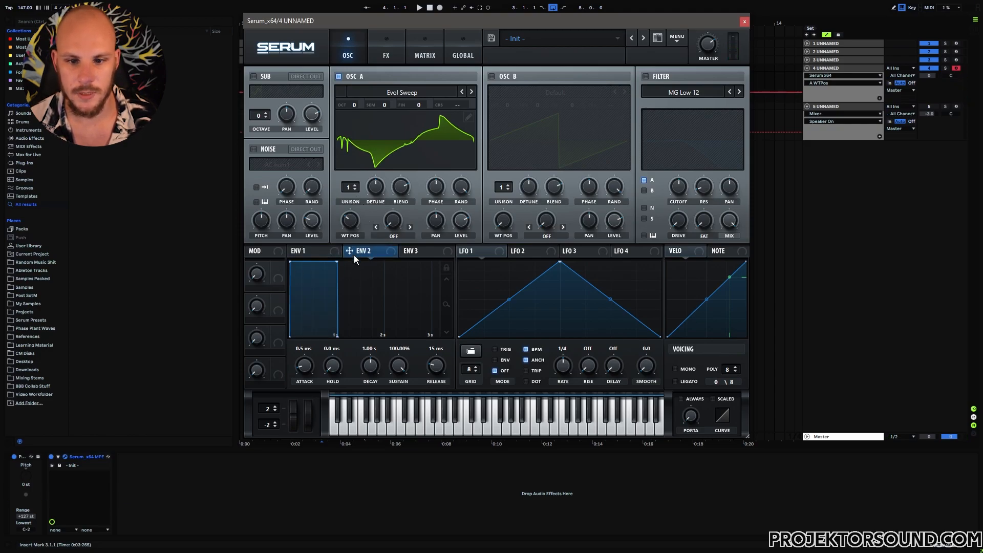
left_click_drag(336, 262, 293, 366)
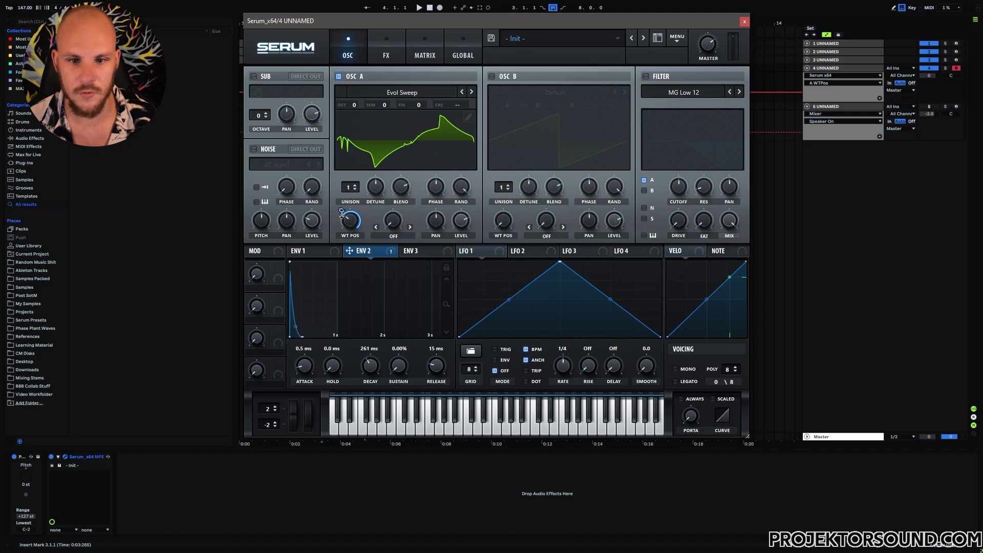
left_click_drag(345, 215, 344, 215)
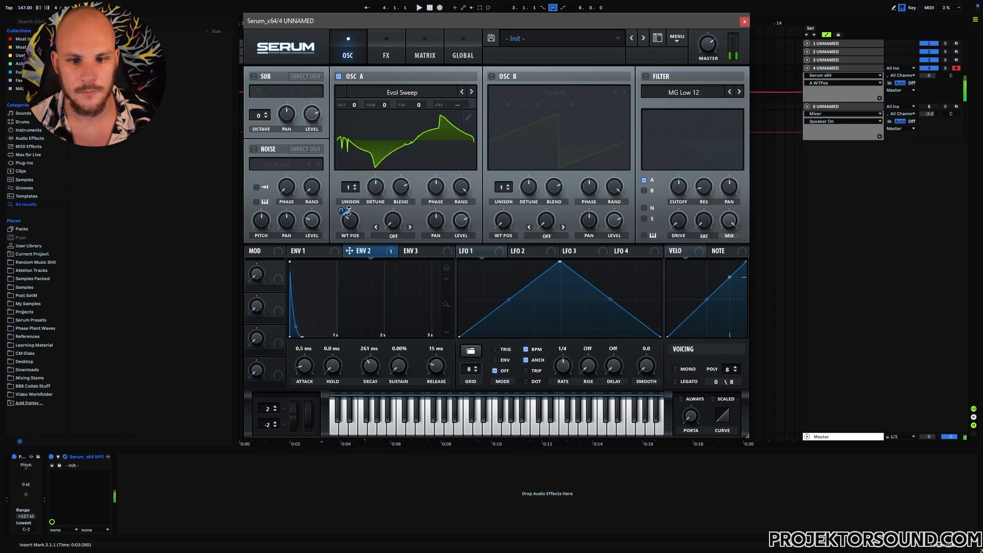
left_click_drag(342, 211, 343, 206)
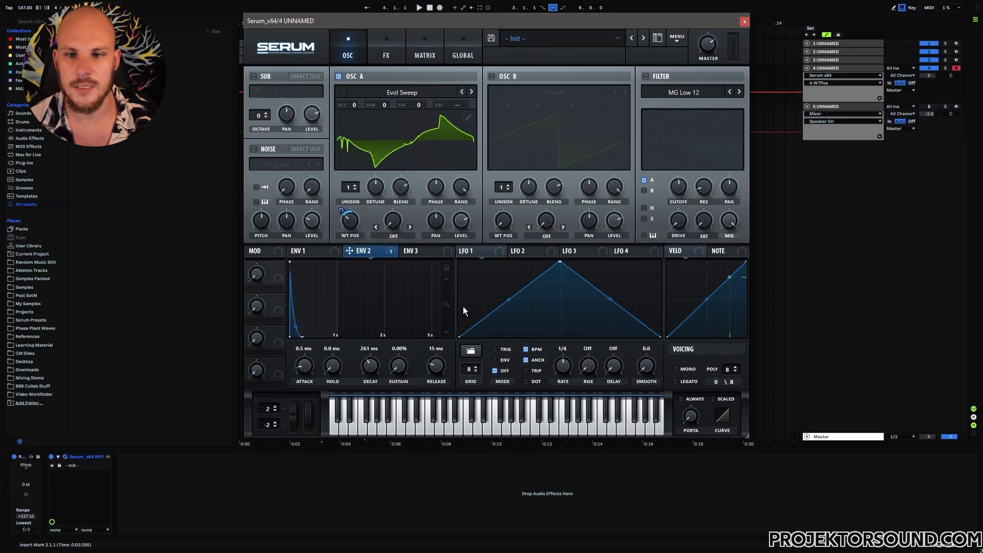
- Enable the filter for oscillator A, set its drive to 17% and lower the cutoff slightly
left_click(646, 77)
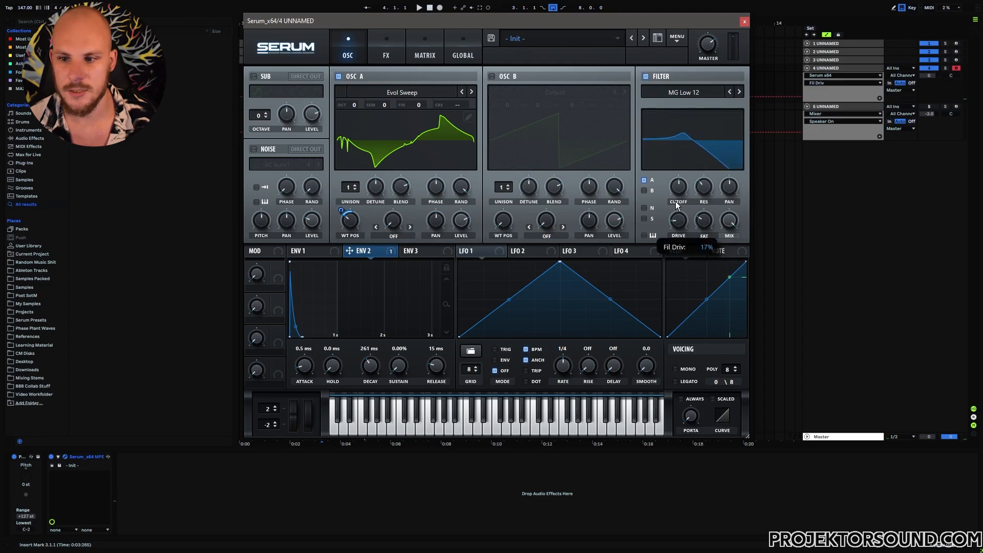
mouse_move(680, 185)
left_mouse_down()
mouse_move(680, 194)
mouse_move(685, 163)
mouse_move(680, 195)
left_mouse_up()
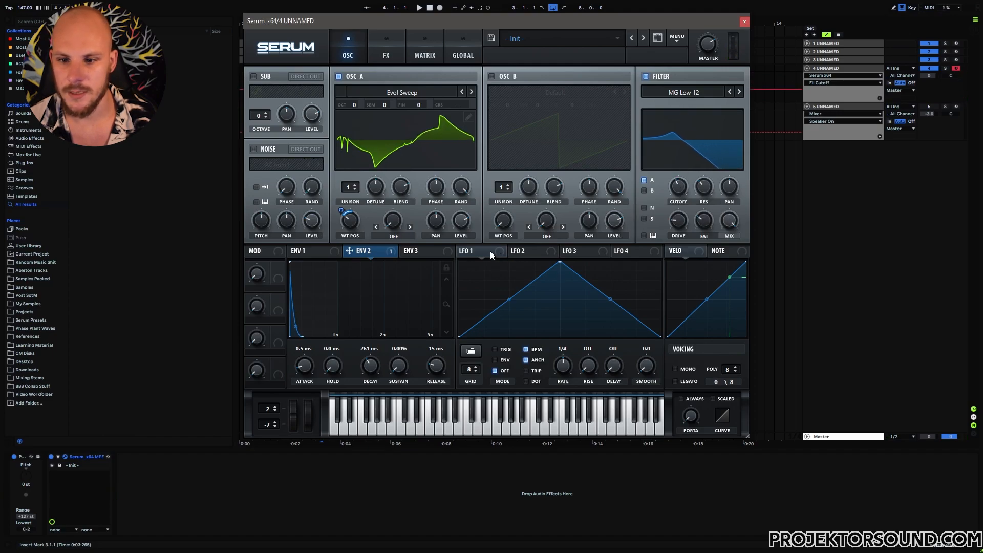
- Set LFO 1's rate to one bar, assign it to the filter cutoff and load the basic sine shape
left_click_drag(564, 367, 567, 363)
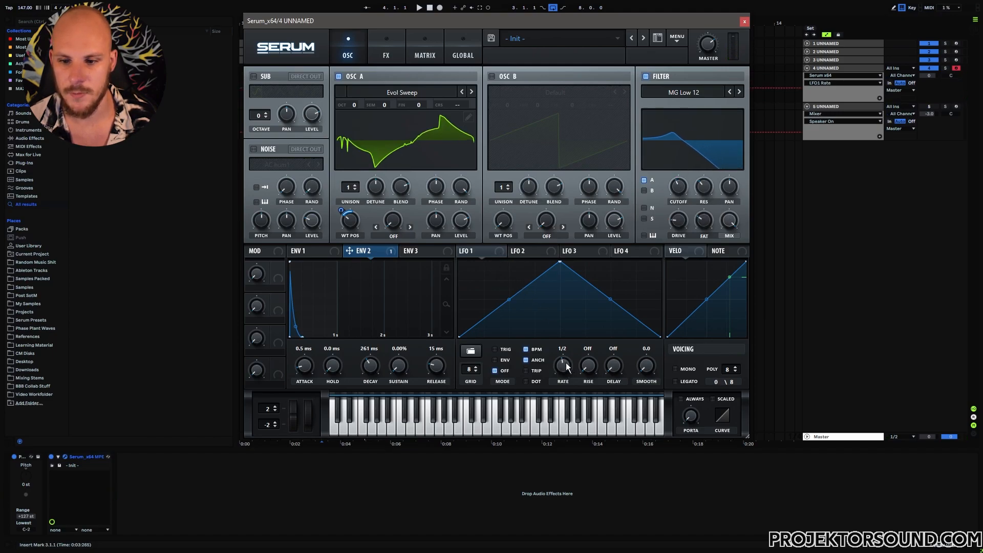
left_click_drag(462, 251, 573, 223)
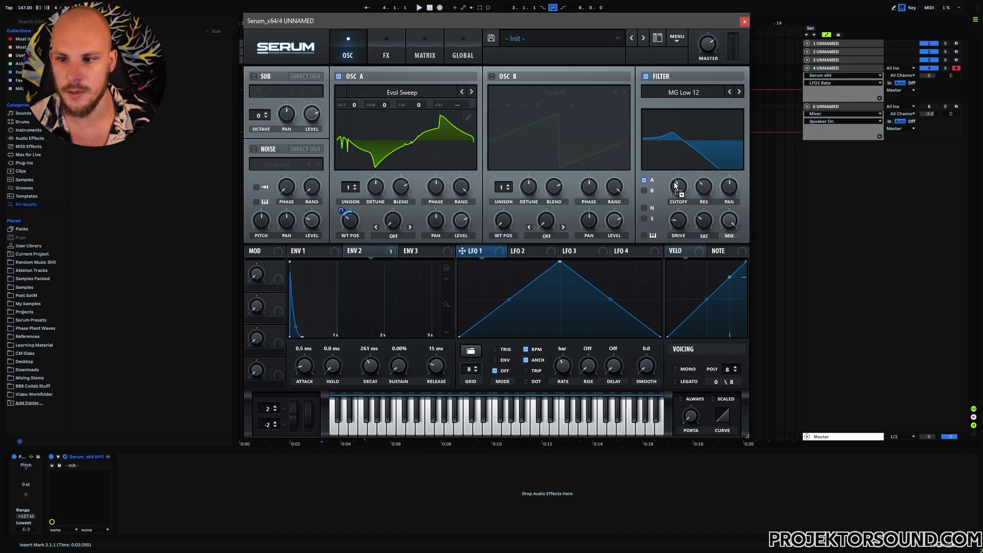
left_click_drag(675, 182, 677, 187)
left_click(471, 352)
mouse_move(503, 356)
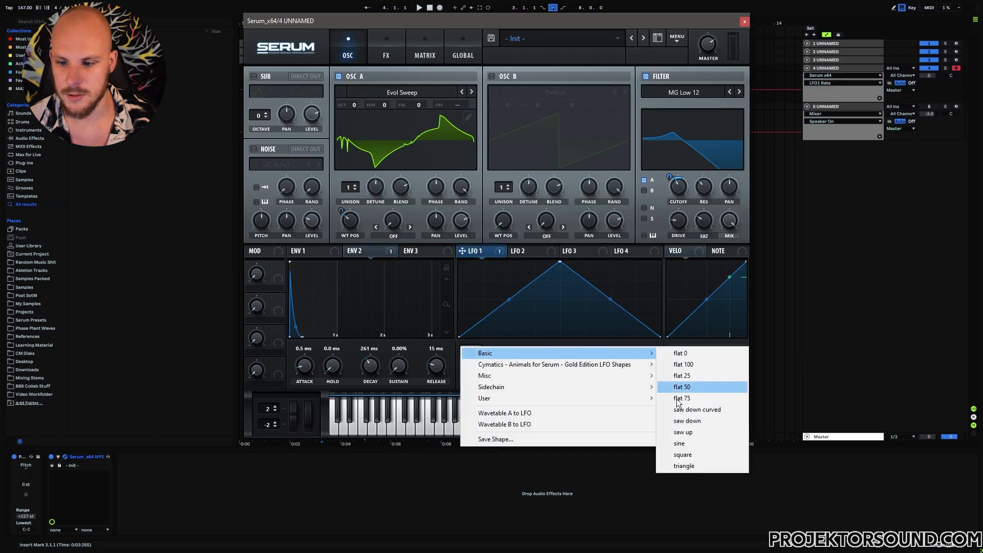
left_click(689, 462)
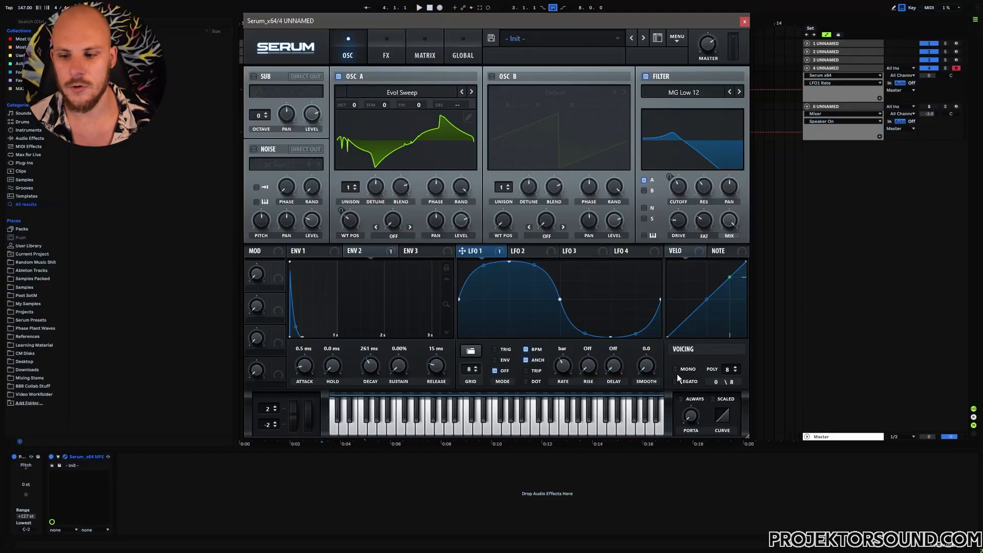
- Enable mono legato voicing with 48 ms portamento and set the pitch bend range to 12 up and -12 down
left_click(675, 368)
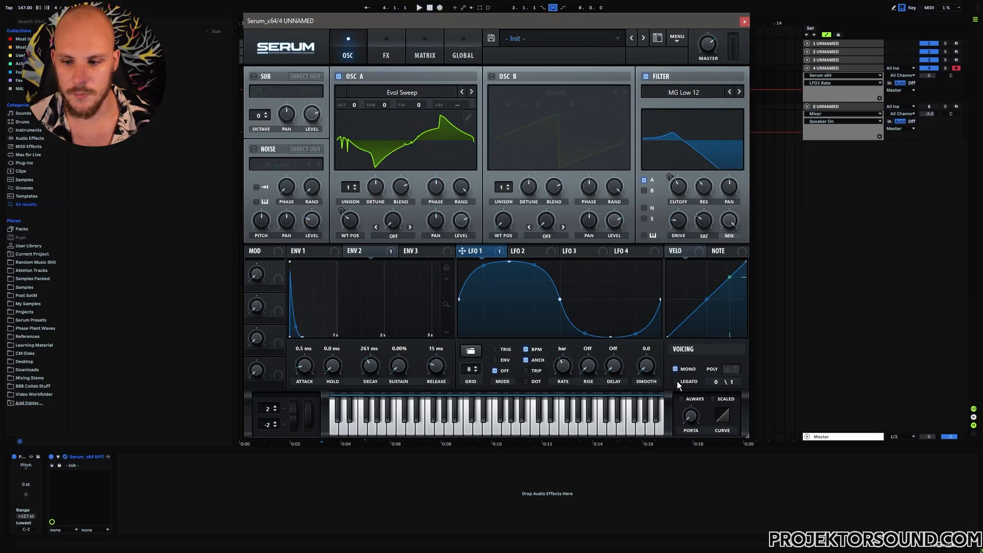
left_click_drag(690, 419, 703, 389)
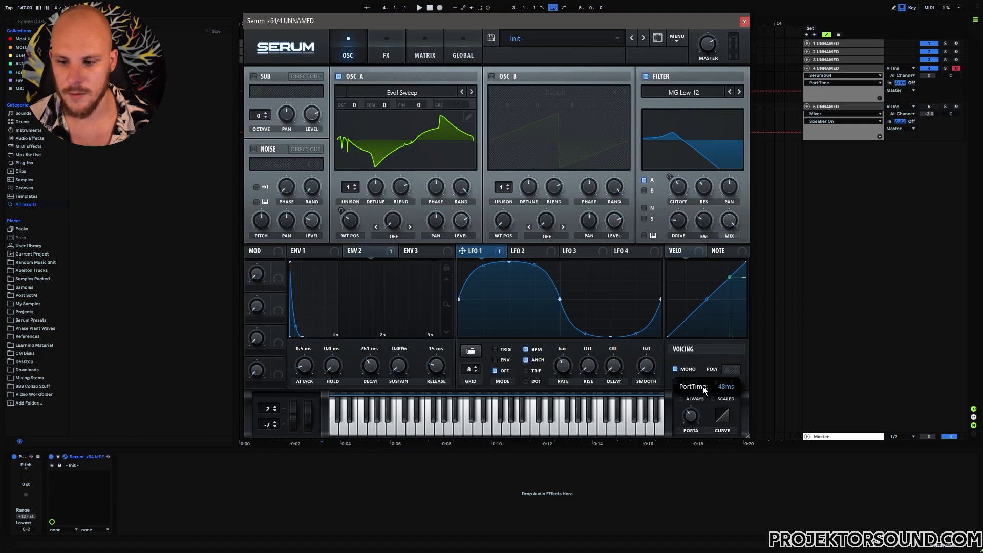
double_click(266, 409)
type("12")
key("Return")
double_click(267, 425)
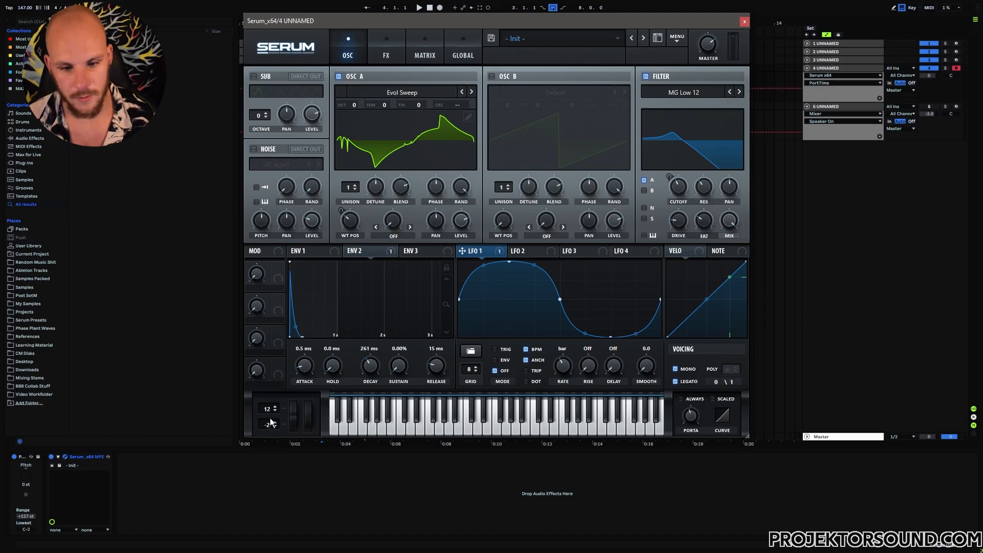
type("-12")
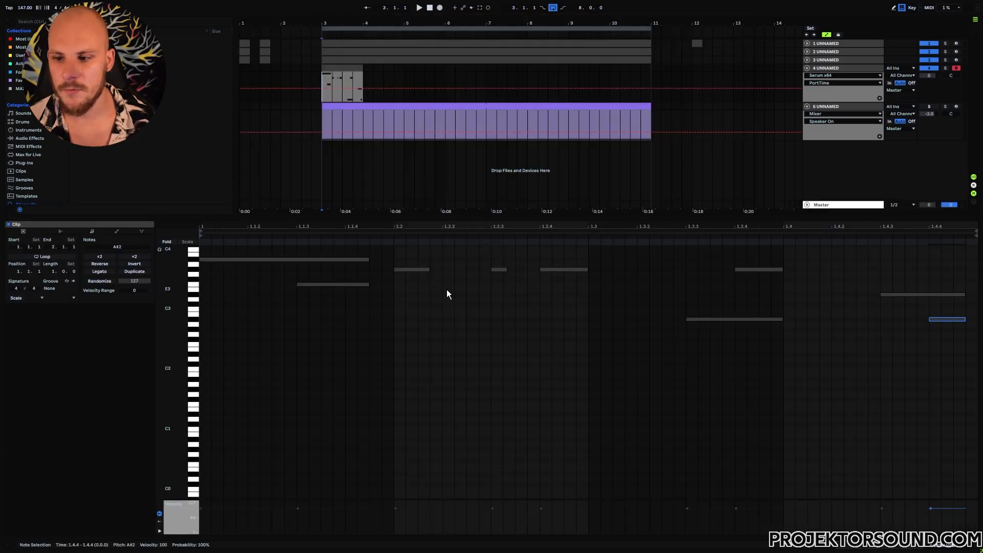
- Play back the MIDI clip on track 4 from bar 3 to hear the Serum patch
key("space")
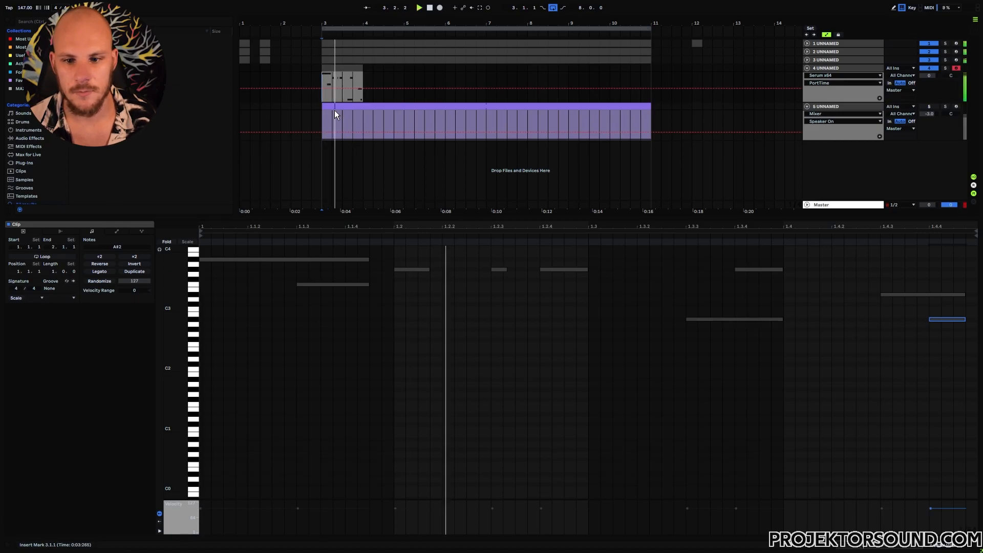
key("space")
- Reopen Serum on track 4, increase LFO 1's modulation of the filter cutoff and assign the mod wheel to the cutoff
double_click(842, 69)
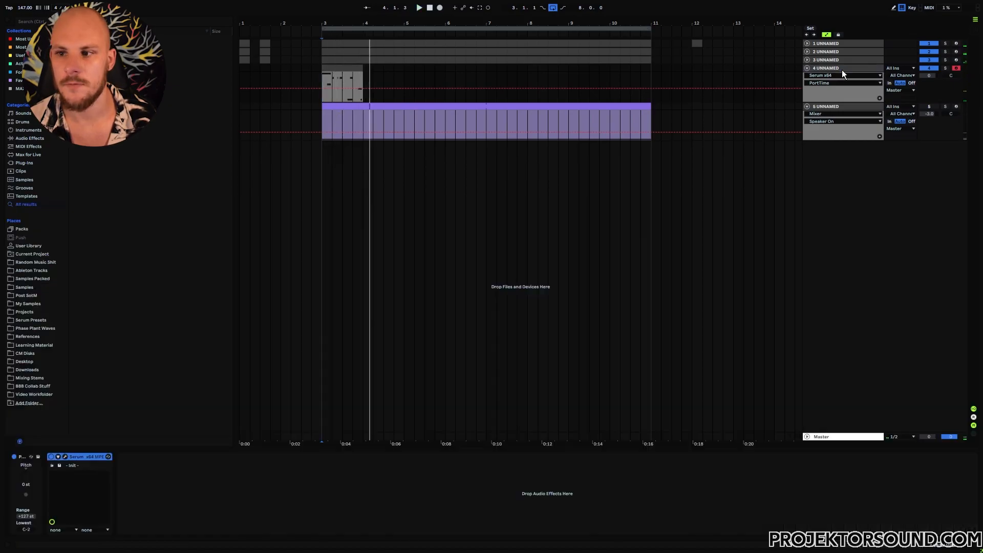
left_click(65, 457)
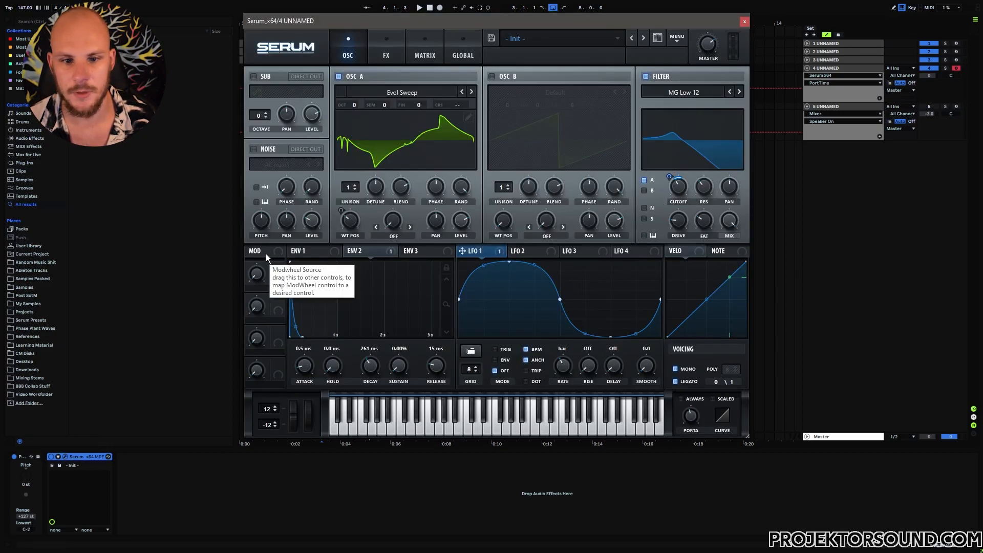
left_click_drag(673, 180, 673, 172)
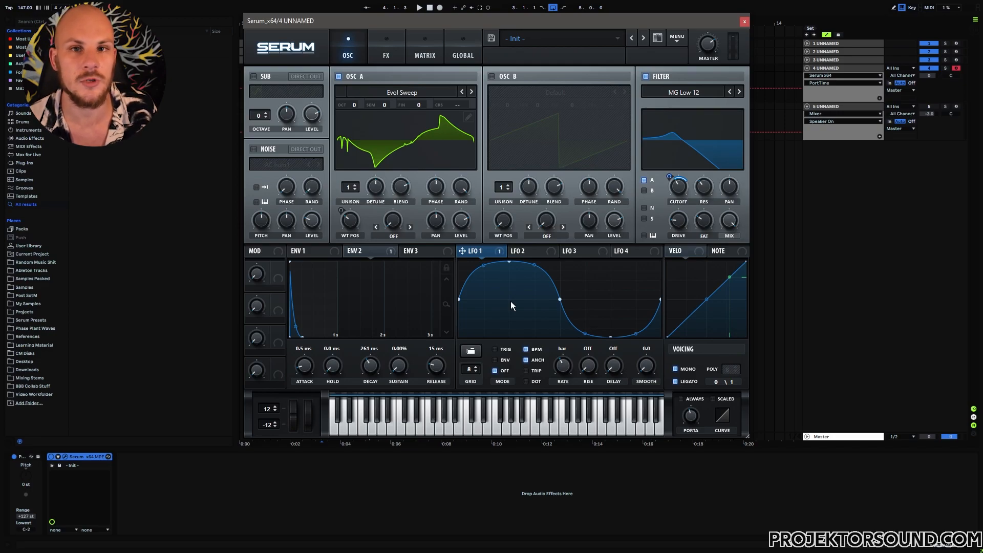
left_click_drag(256, 251, 672, 179)
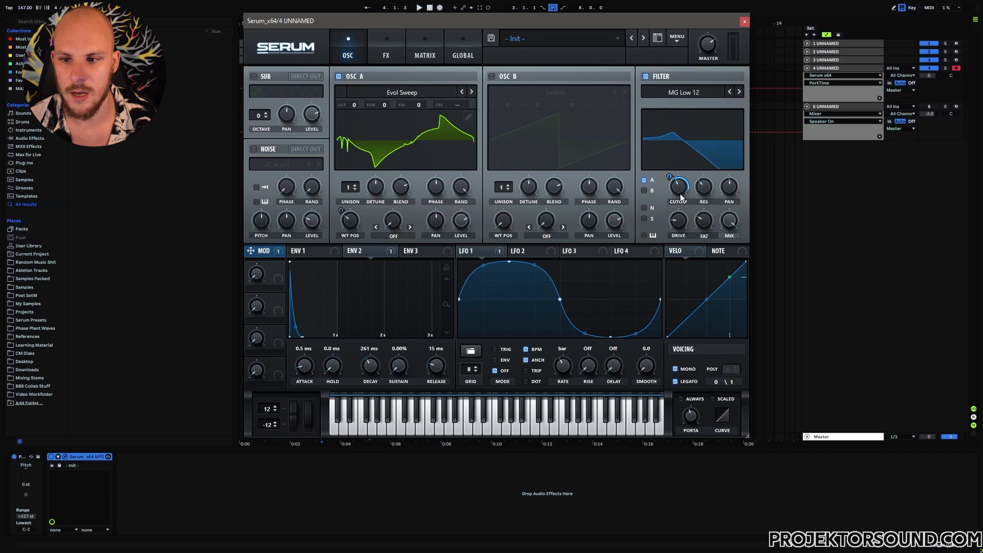
- Shape Envelope 3 with 76 ms attack, 458 ms decay and 0% sustain, assign it to the filter cutoff and audition it
left_click(419, 251)
left_click_drag(302, 336, 326, 342)
scroll(371, 368, "down", 3)
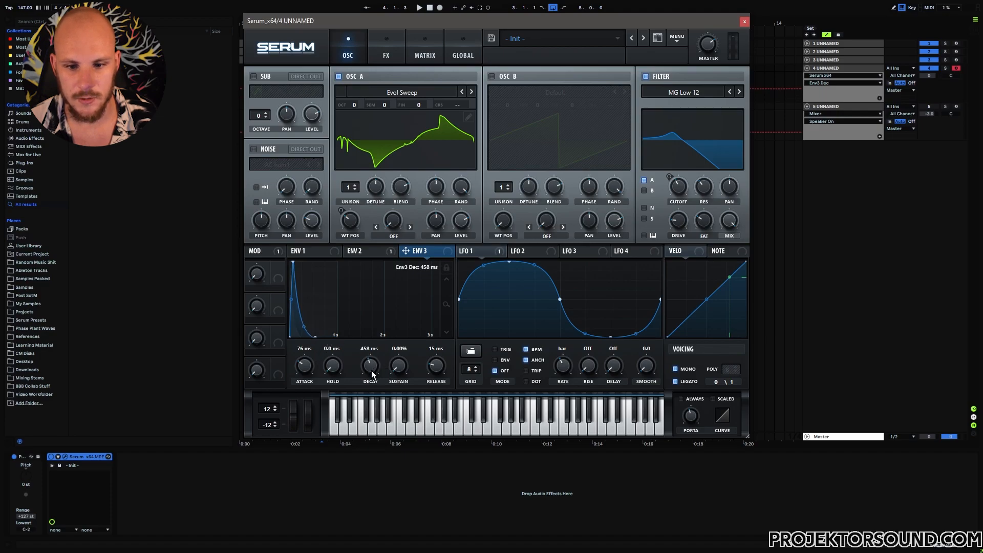
left_click_drag(685, 195, 663, 192)
key("space")
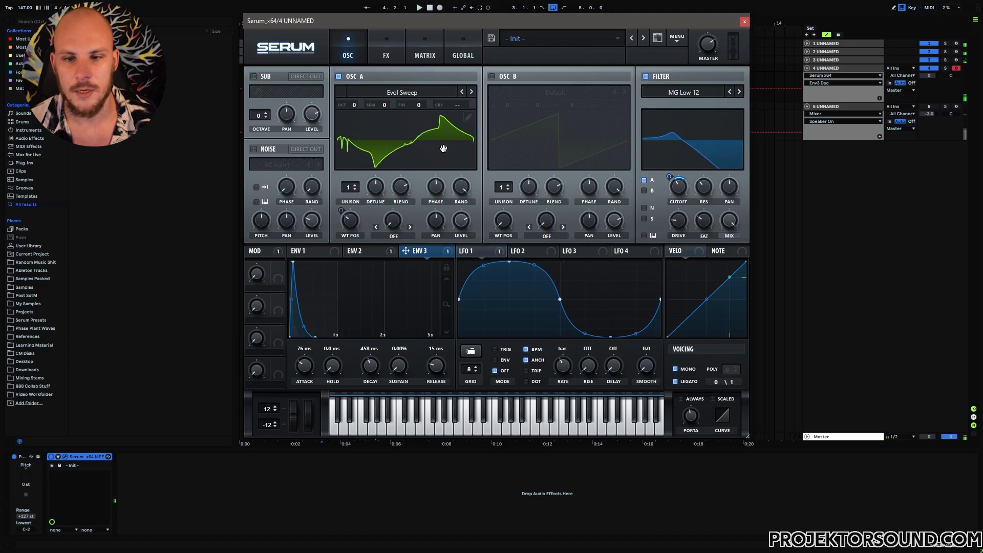
- Set the mod wheel as auxiliary source for the LFO 1 and Env 3 filter cutoff modulations in the matrix
left_click(425, 57)
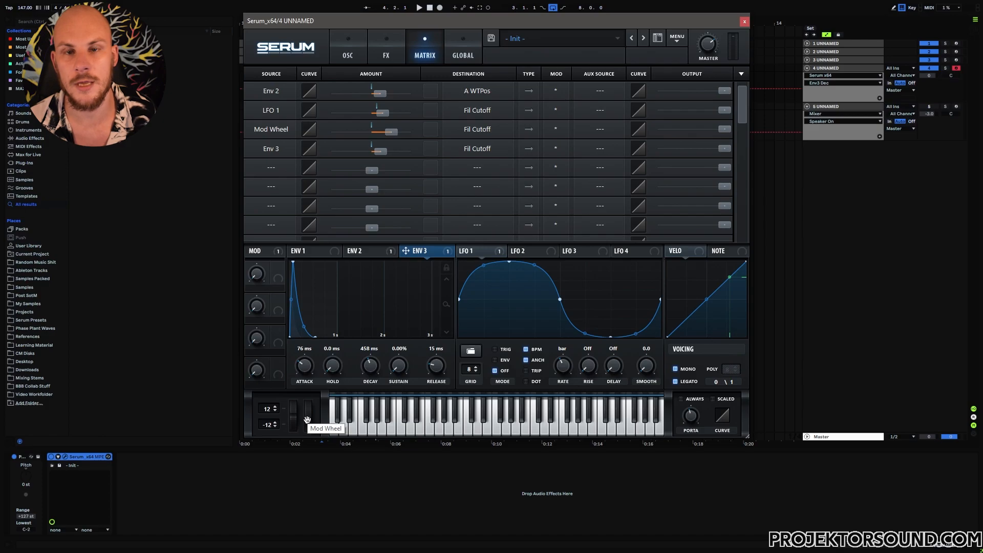
left_click_drag(308, 420, 600, 110)
left_click(589, 148)
left_click(604, 164)
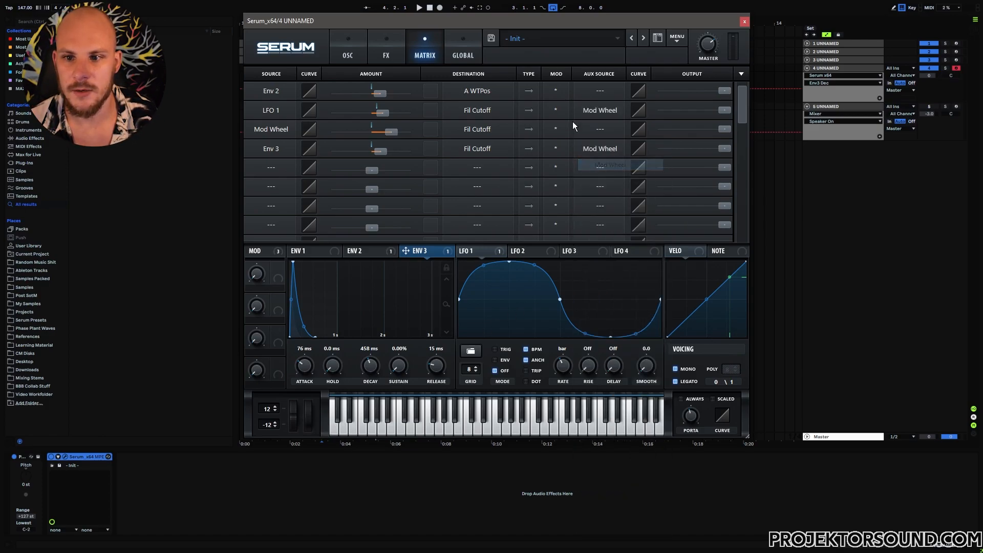
- Invert the auxiliary modulation of the LFO 1 and Env 3 matrix rows and bend both auxiliary curves to their extreme
left_click(561, 109)
left_click(570, 134)
left_click(563, 146)
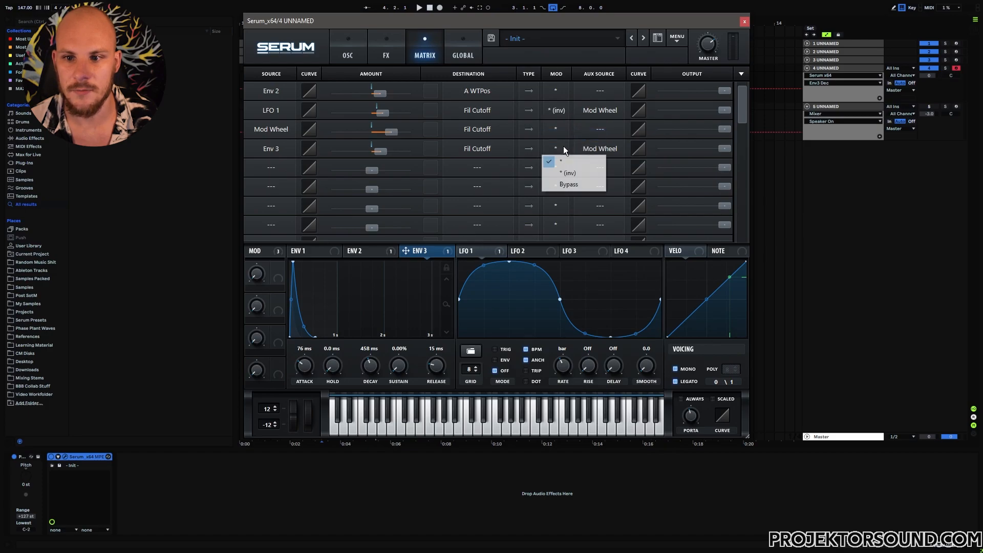
left_click(576, 172)
left_click_drag(645, 152, 638, 96)
- Test the mod wheel's effect on the filter cutoff modulations by moving it and playing back the clip
left_click_drag(309, 419, 315, 402)
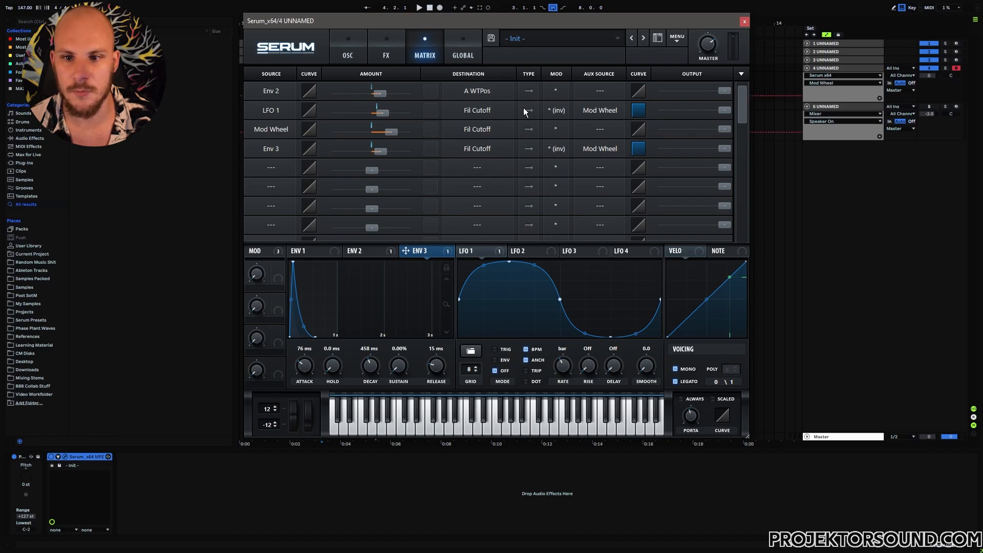
key("space")
mouse_move(307, 421)
left_mouse_down()
mouse_move(313, 360)
mouse_move(311, 405)
left_mouse_up()
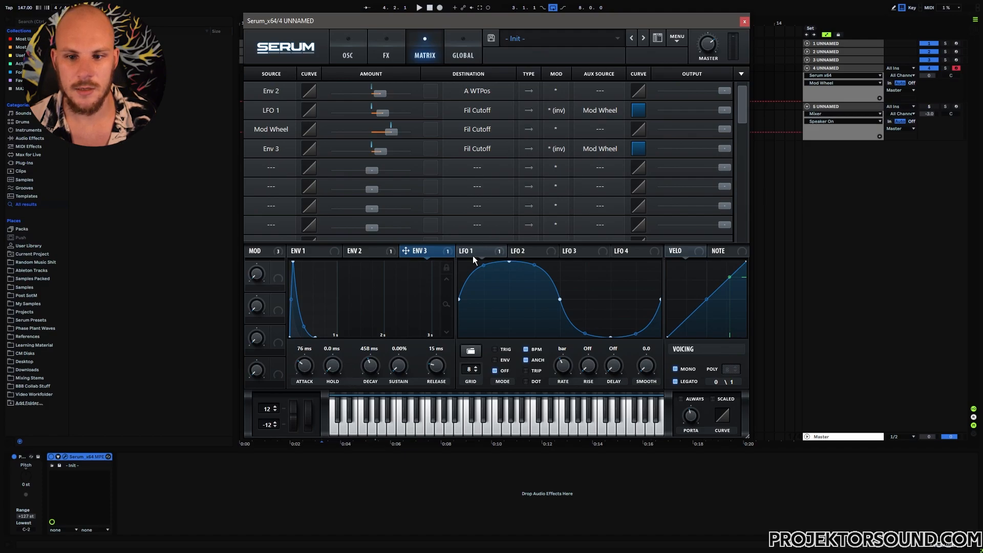
key("space")
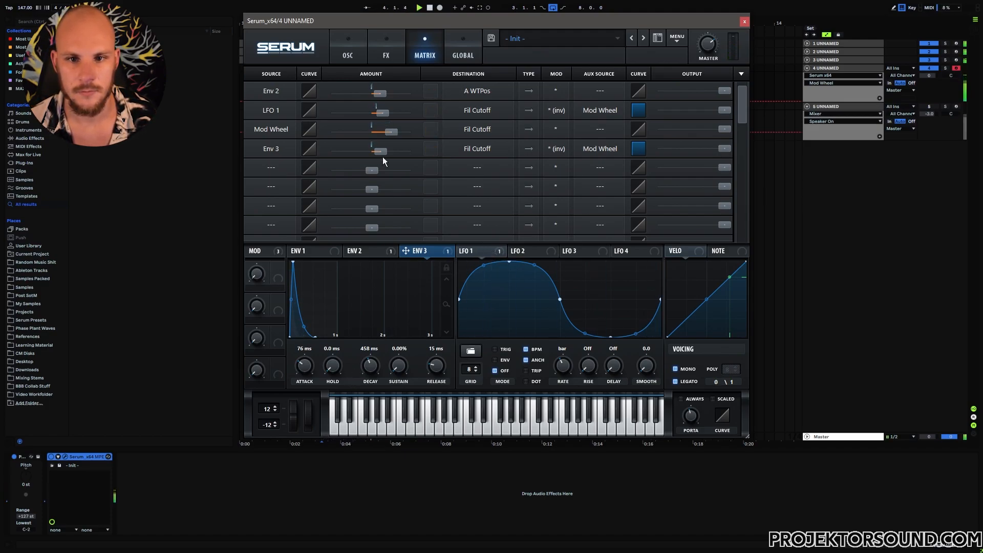
- Enable the distortion effect, set its type to Diode 2 and lower its mix
left_click(386, 51)
left_click(258, 96)
left_click(428, 91)
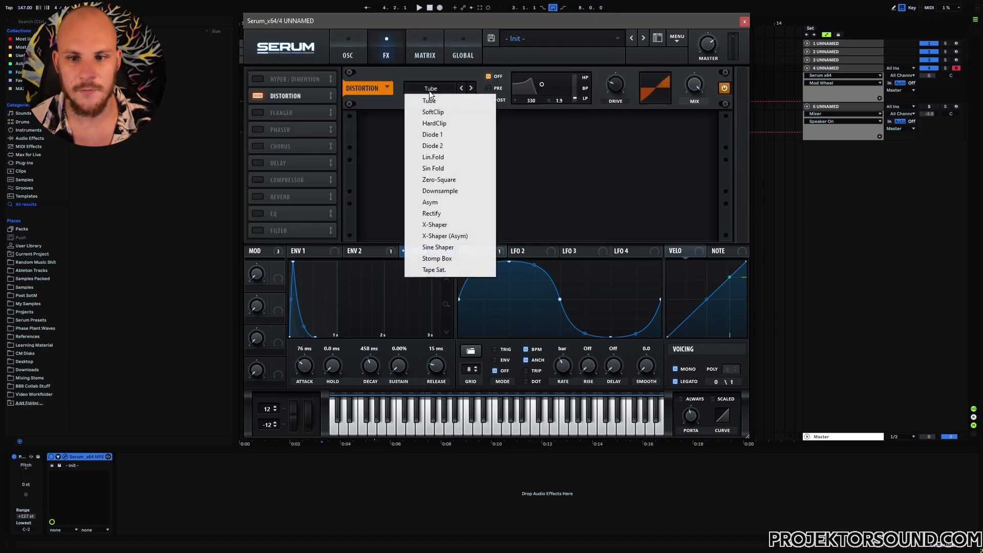
left_click(446, 146)
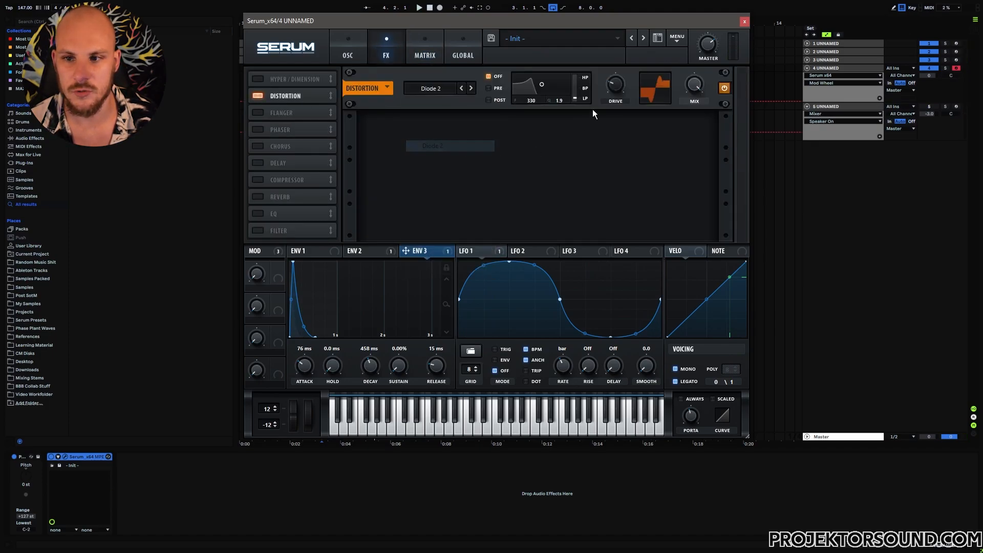
left_click_drag(686, 90, 676, 127)
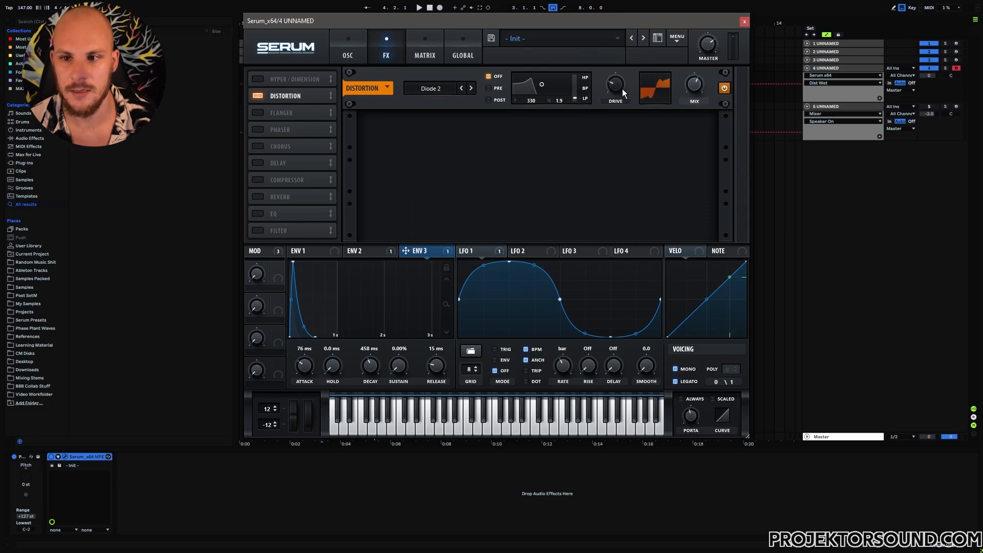
- Enable the Hyper/Dimension effect, place it after the distortion and turn on its retrigger option
key("space")
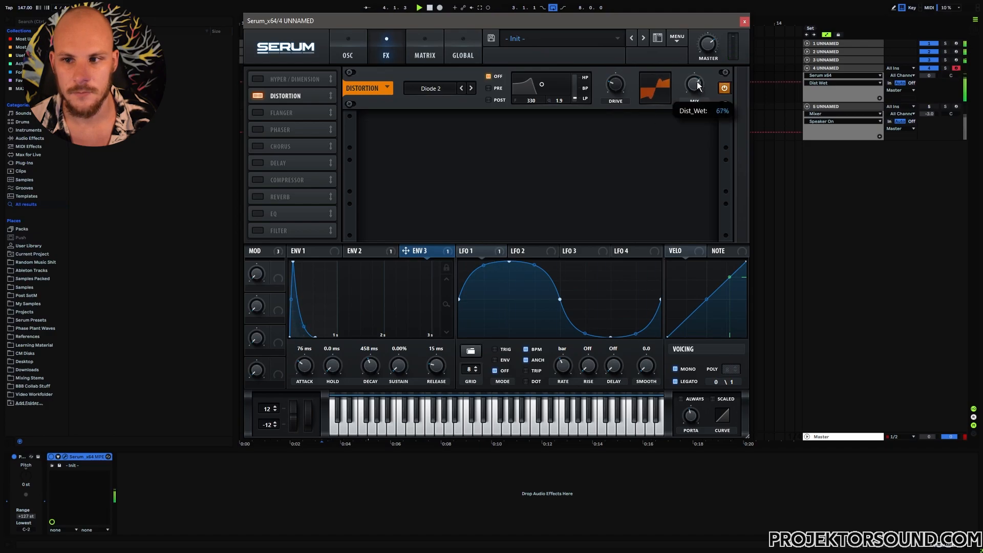
left_click(297, 79)
left_click_drag(297, 78, 294, 97)
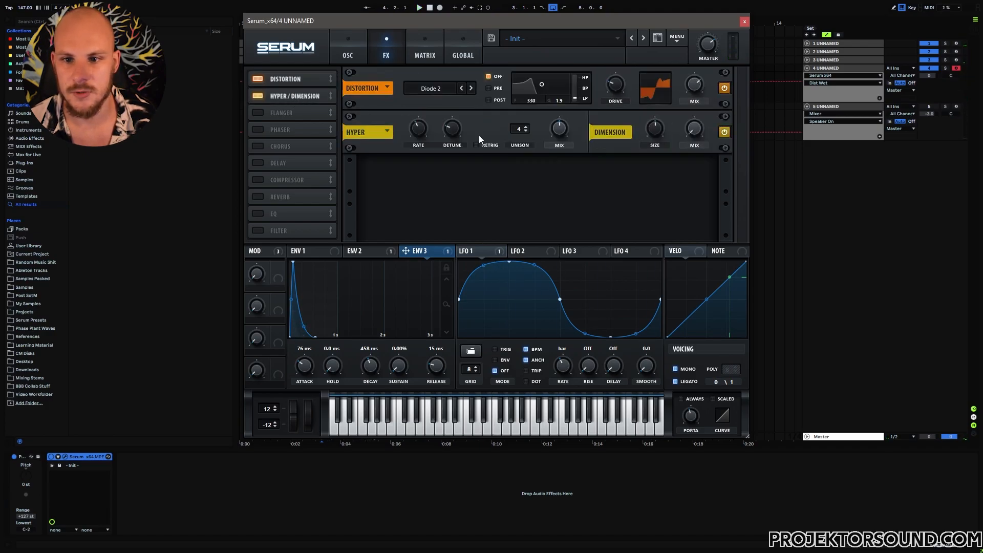
left_click(494, 146)
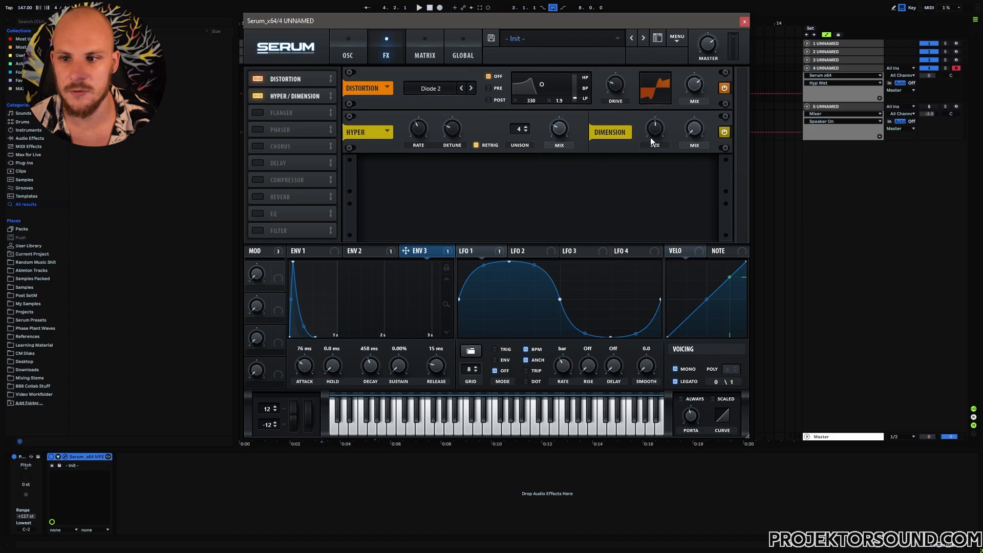
- Raise the Dimension mix, lower the Dimension size and audition the clip
left_click_drag(699, 107, 701, 85)
left_click_drag(655, 130, 660, 183)
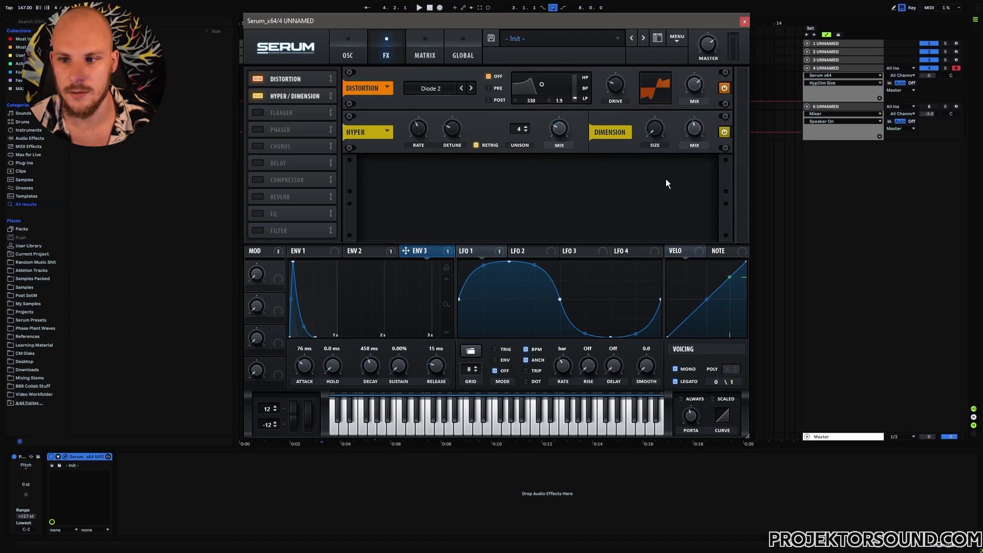
key("space")
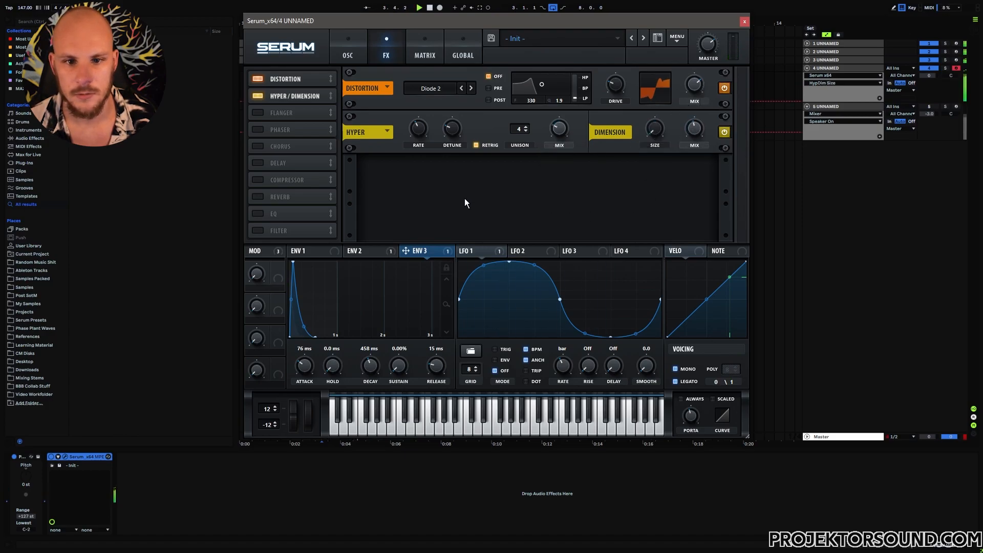
- Lengthen the release of all three envelopes, setting Env 1 to 132 ms and Env 2 to 170 ms
left_click(352, 52)
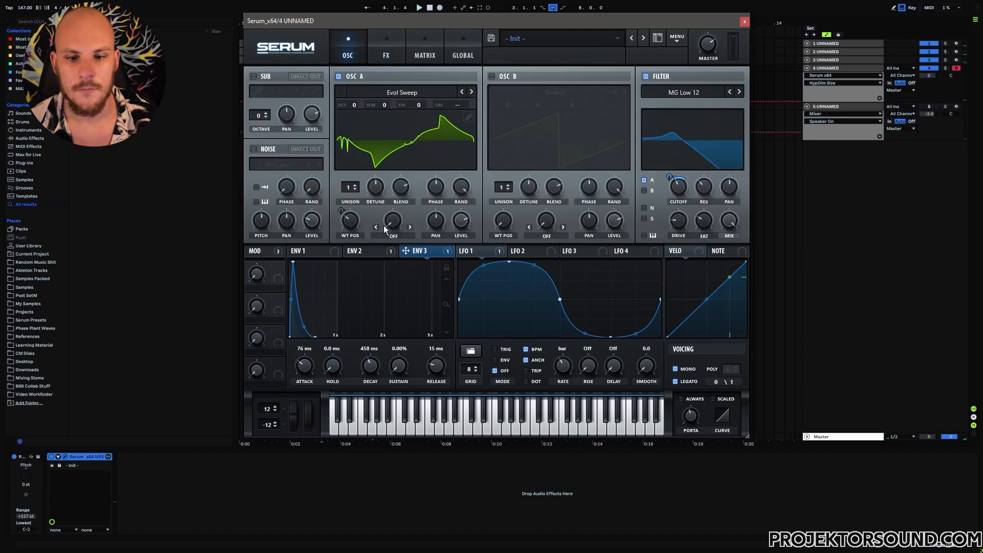
left_click(321, 250)
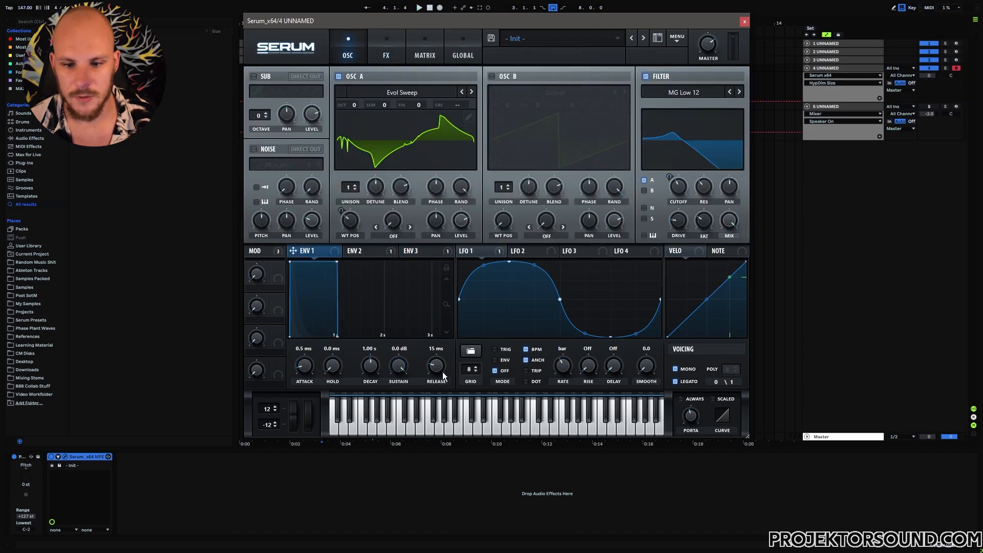
left_click(363, 251)
left_click_drag(436, 365, 431, 343)
left_click(419, 251)
left_click(364, 251)
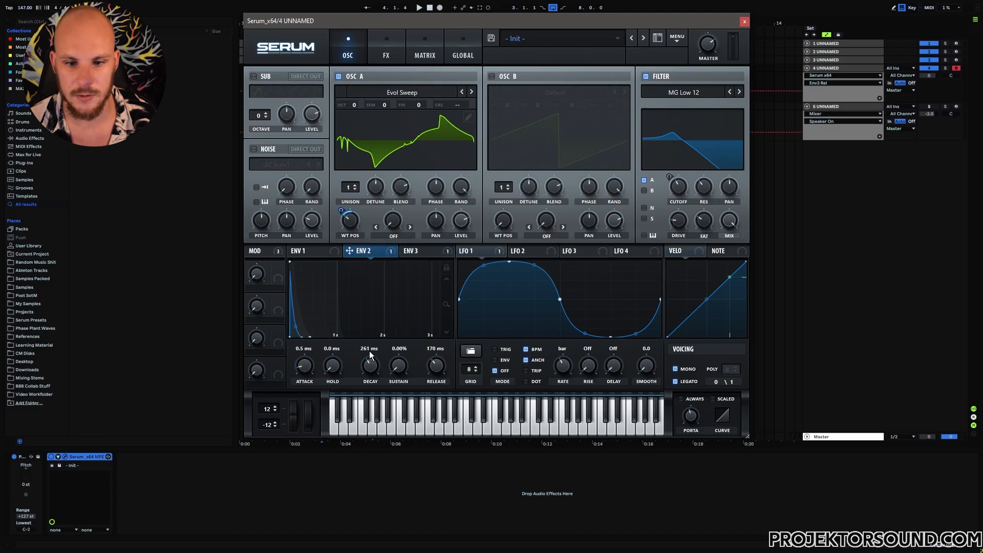
left_click(318, 251)
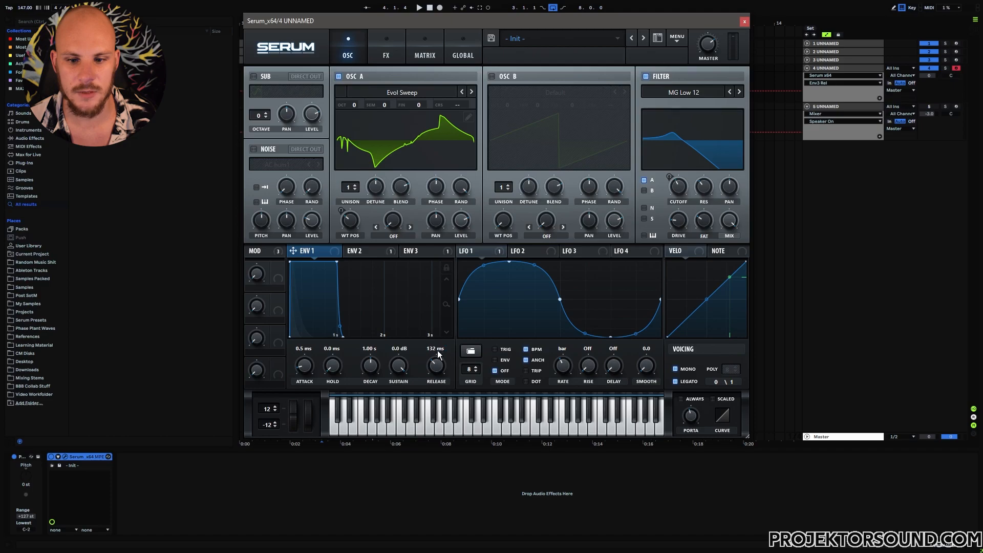
left_click(369, 250)
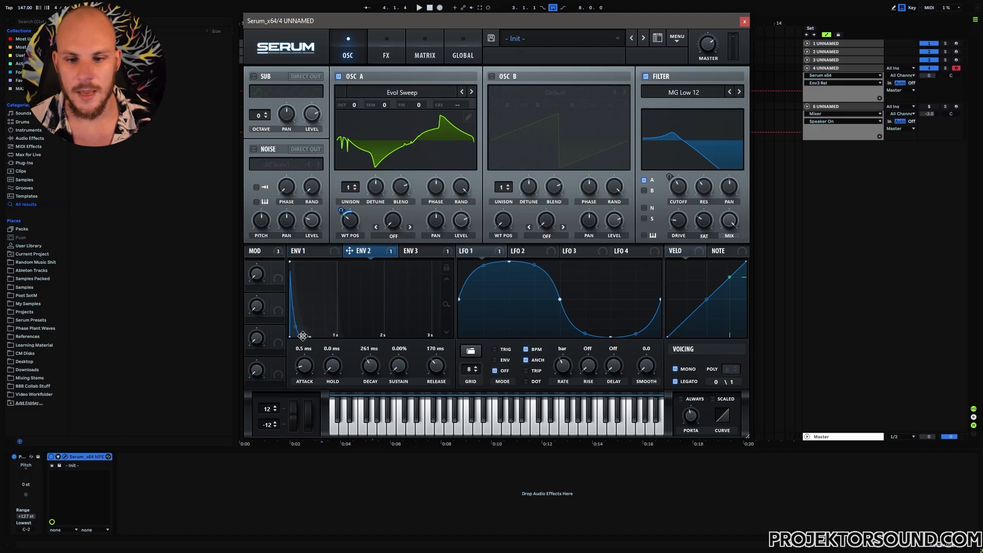
left_click(320, 252)
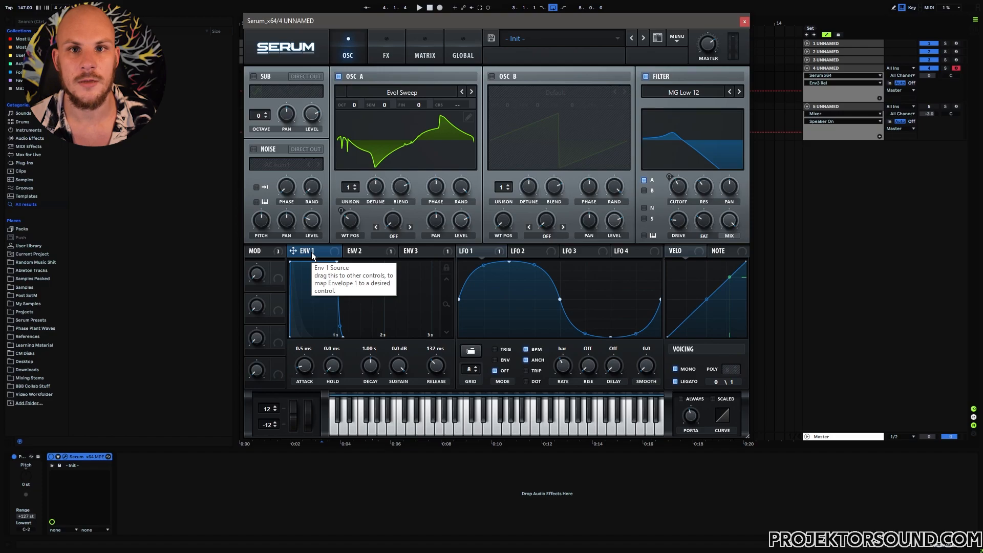
- Set Env 1's sustain to -4.4 dB and its decay to 259 ms while the clip plays
key("space")
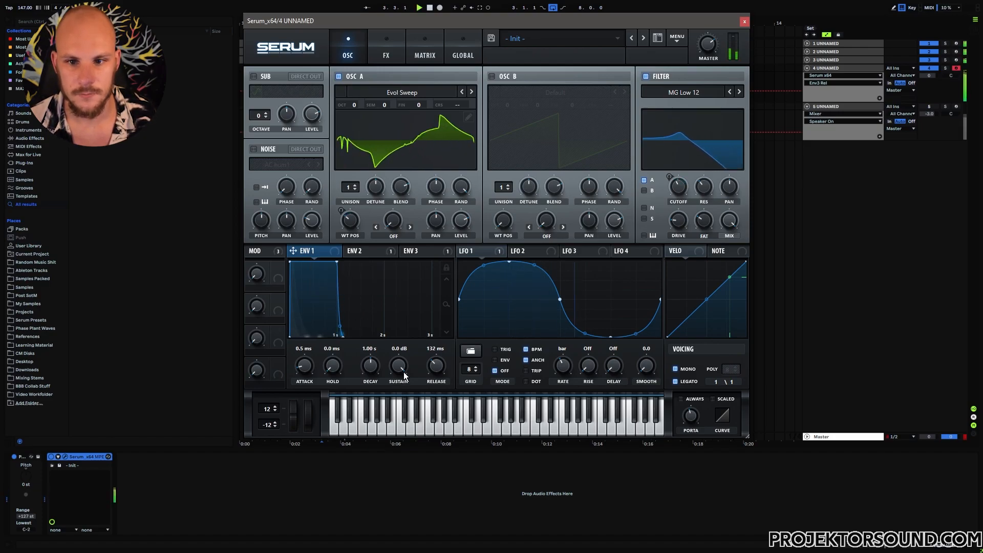
left_click_drag(399, 364, 370, 373)
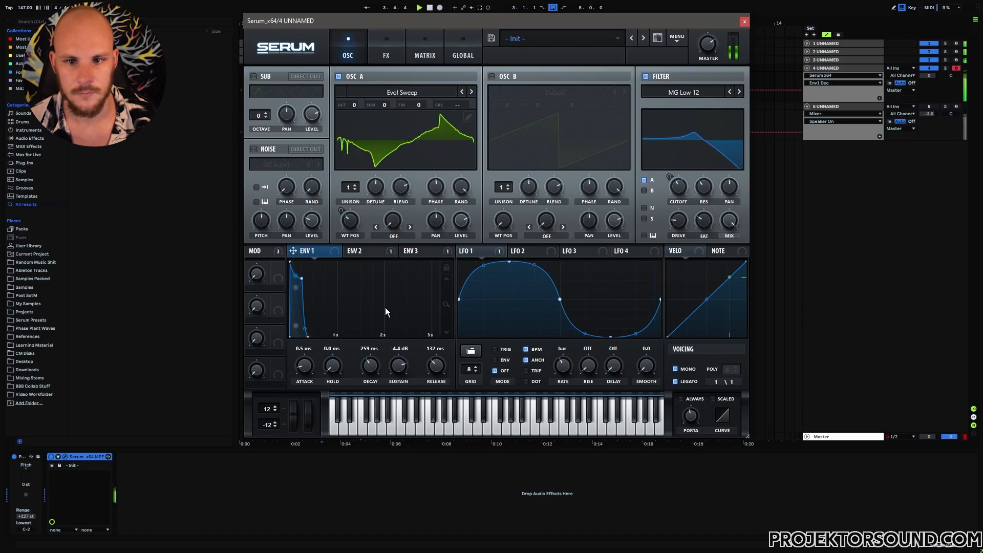
key("space")
- Modulate the distortion drive with LFO 1 and audition the clip
left_click(386, 50)
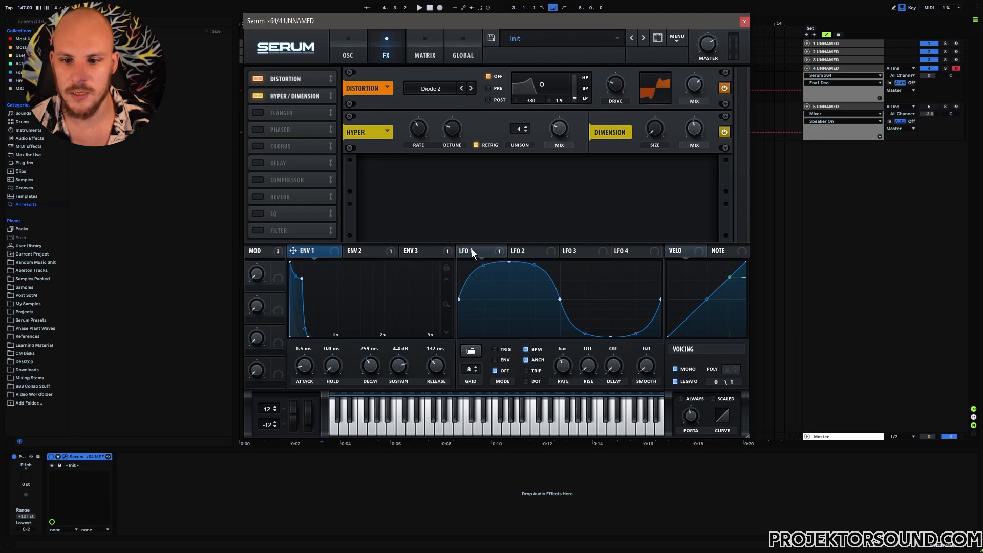
left_click_drag(473, 253, 594, 128)
key("space")
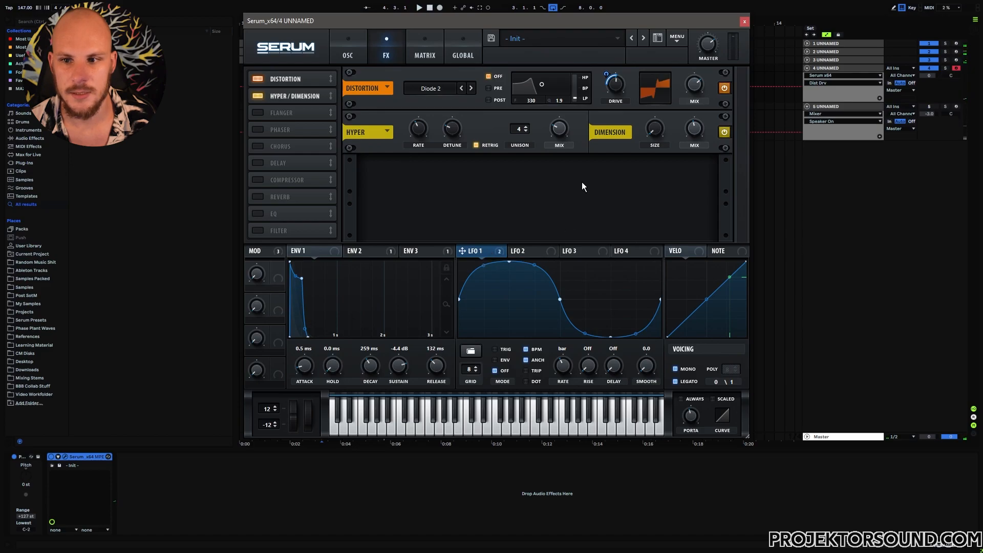
- Enable the compressor in multiband mode, set its attack to 0.1 ms, raise the release and lower the ratio
left_click(346, 51)
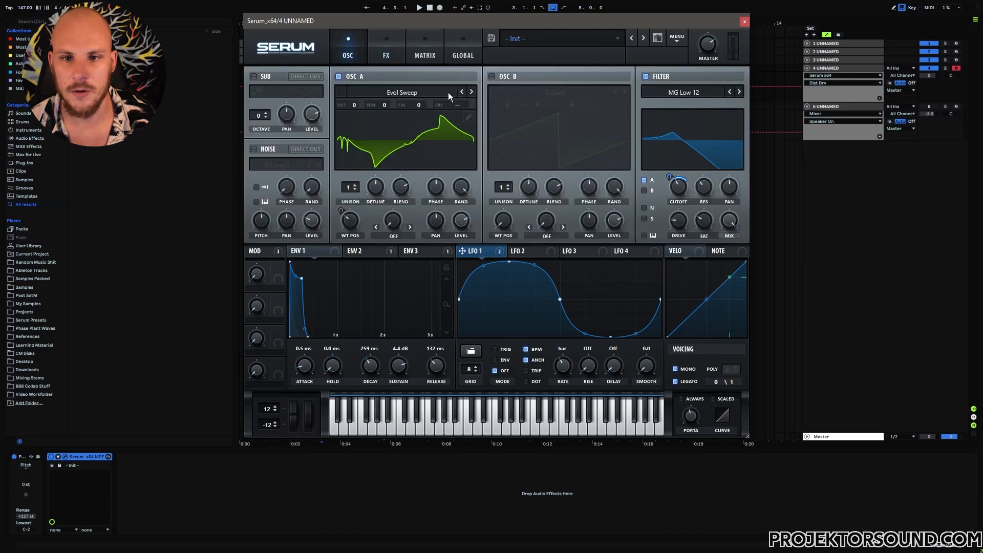
left_click(387, 54)
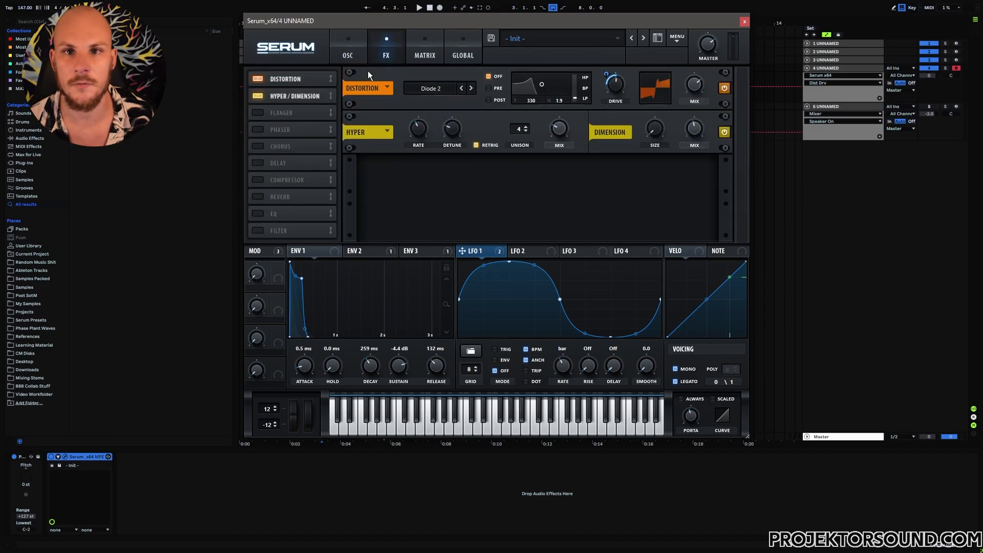
left_click_drag(554, 173, 533, 134)
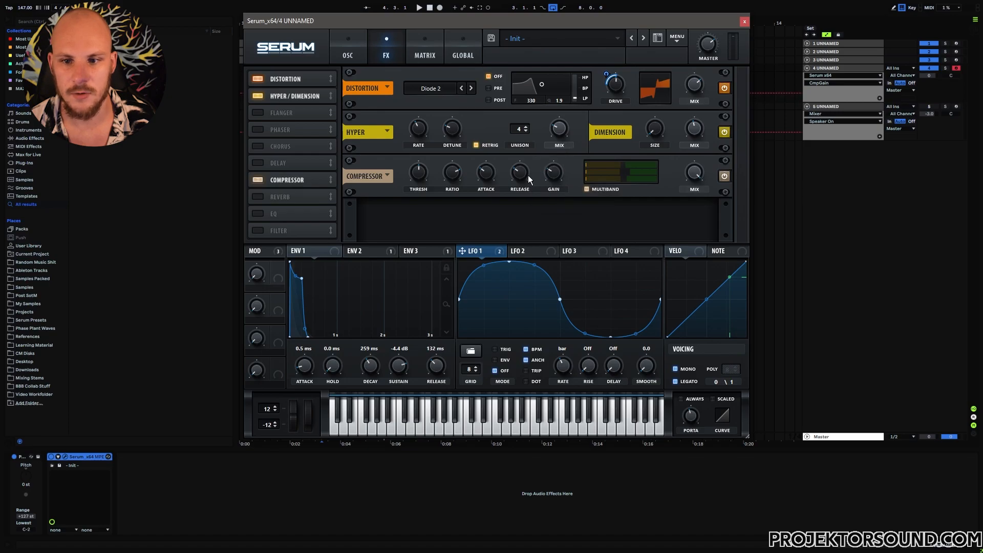
left_click_drag(487, 171, 479, 213)
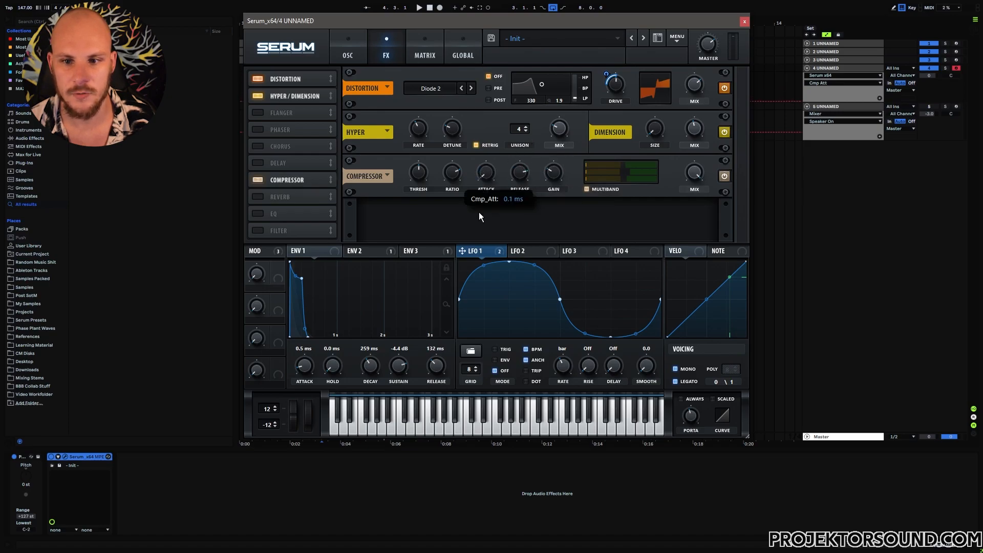
left_click_drag(524, 175, 525, 163)
left_click_drag(455, 174, 449, 208)
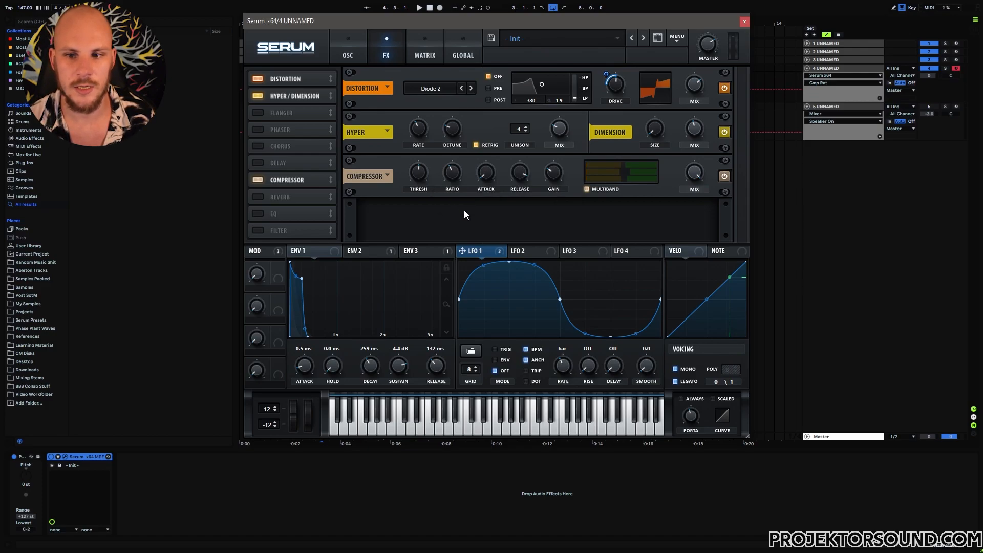
- Lower the compressor gain, modulate it with Env 1 and audition the clip
key("space")
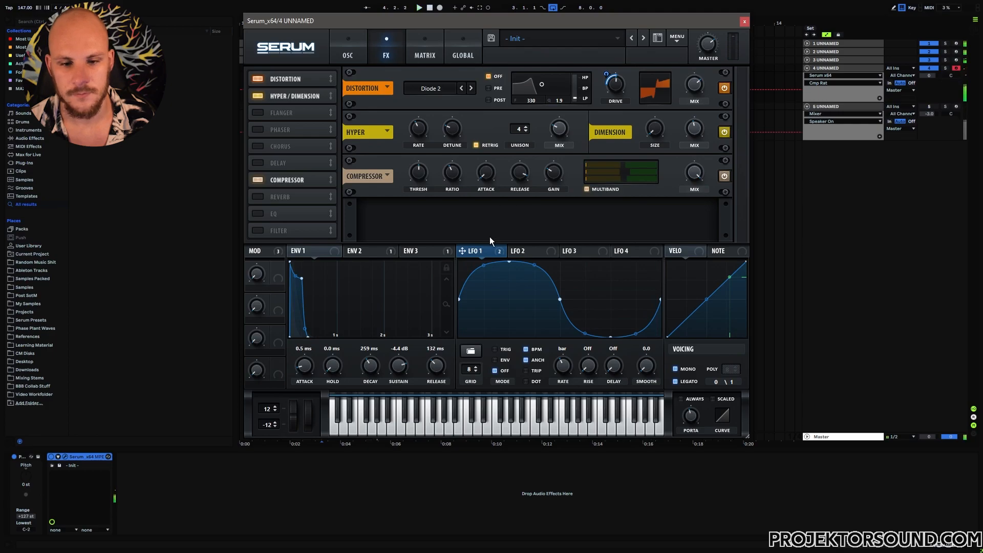
left_click(554, 182)
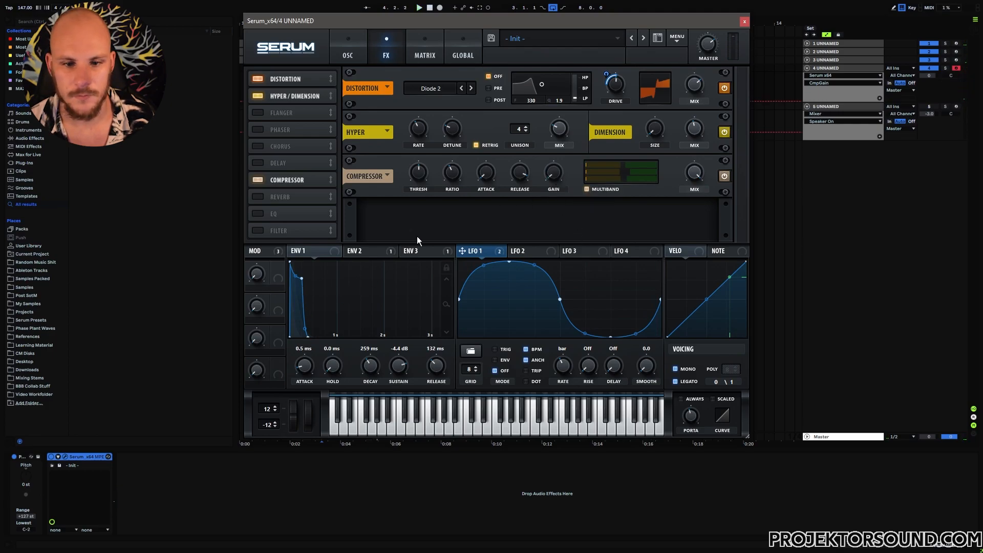
left_click_drag(308, 251, 553, 173)
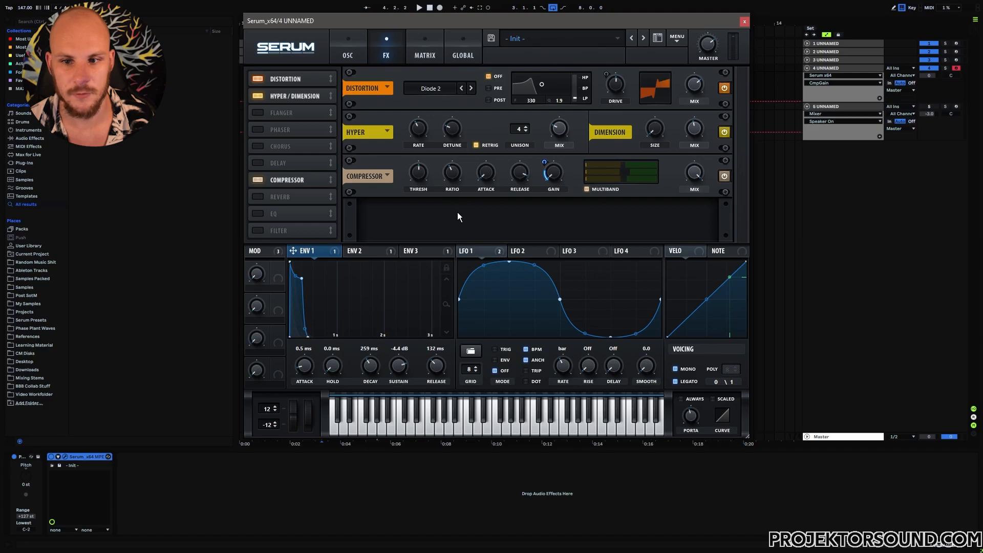
key("space")
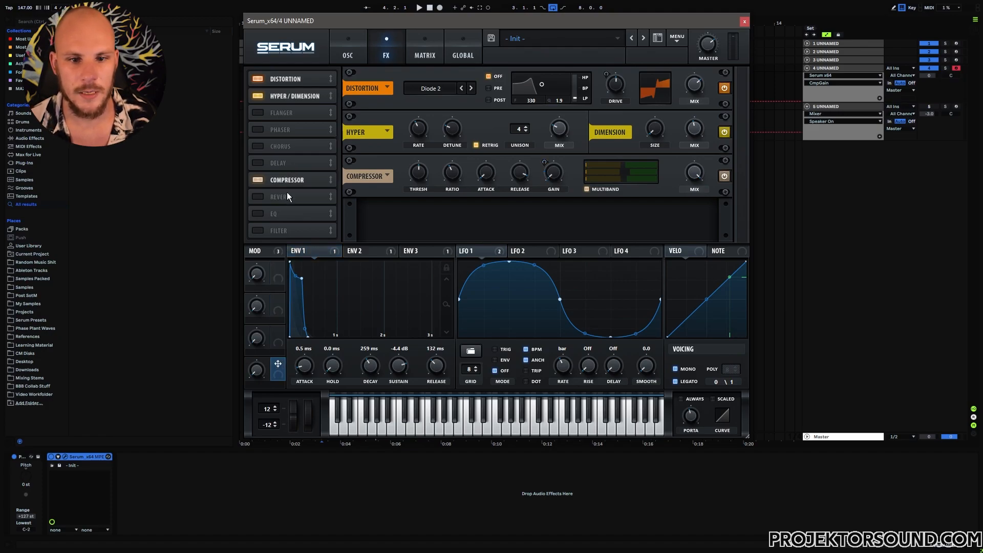
- Move the delay and reverb to the end of the effects chain, delay first, and enable both
left_click_drag(284, 197, 279, 236)
left_click_drag(280, 165, 283, 218)
left_click(257, 231)
left_click(259, 214)
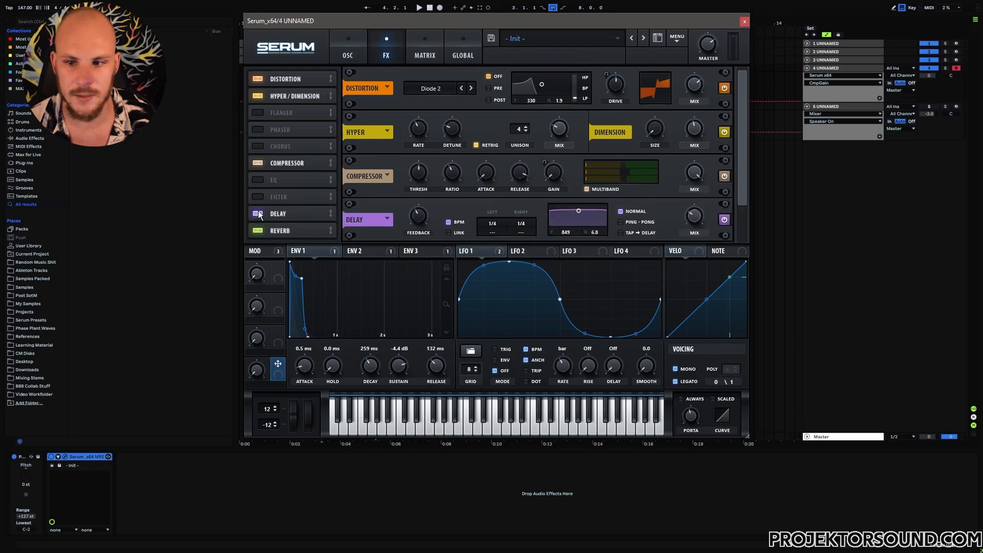
- Assign Macro 4 to the mix of both the delay and the reverb
scroll(728, 231, "down", 1)
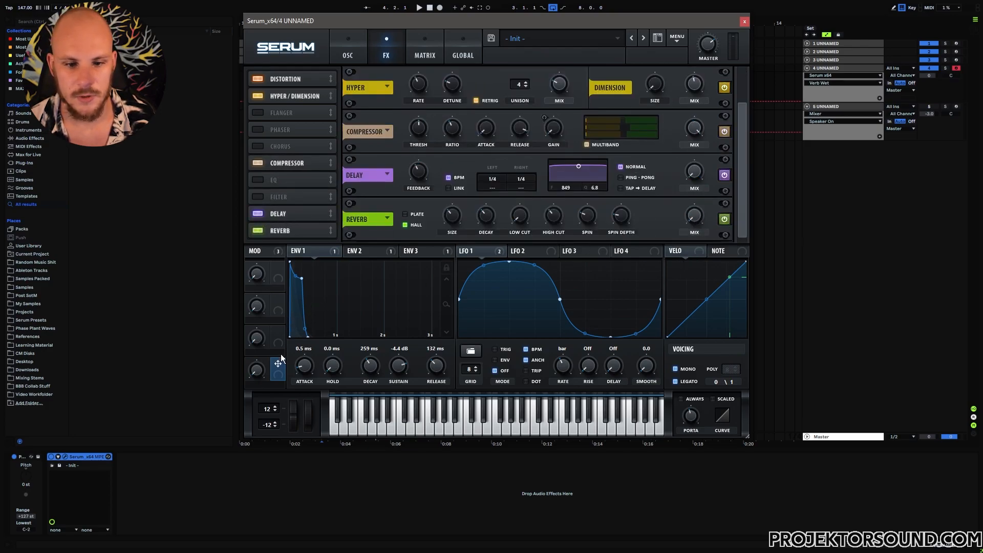
left_click_drag(278, 366, 680, 191)
left_click_drag(278, 365, 687, 220)
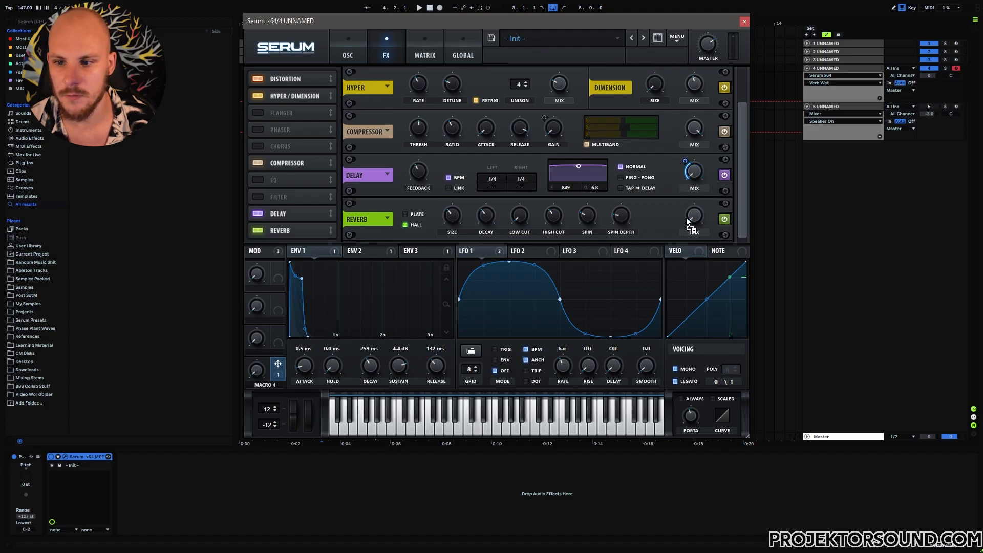
- Link the delay times, set them to 1/8 dotted and switch the delay to ping-pong mode
left_click(464, 188)
left_click_drag(497, 180, 506, 139)
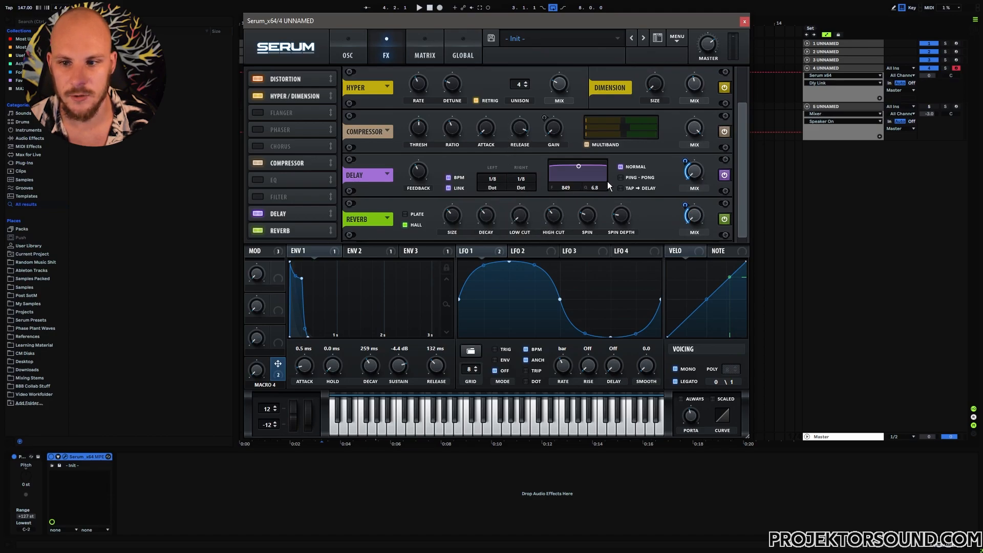
left_click(621, 177)
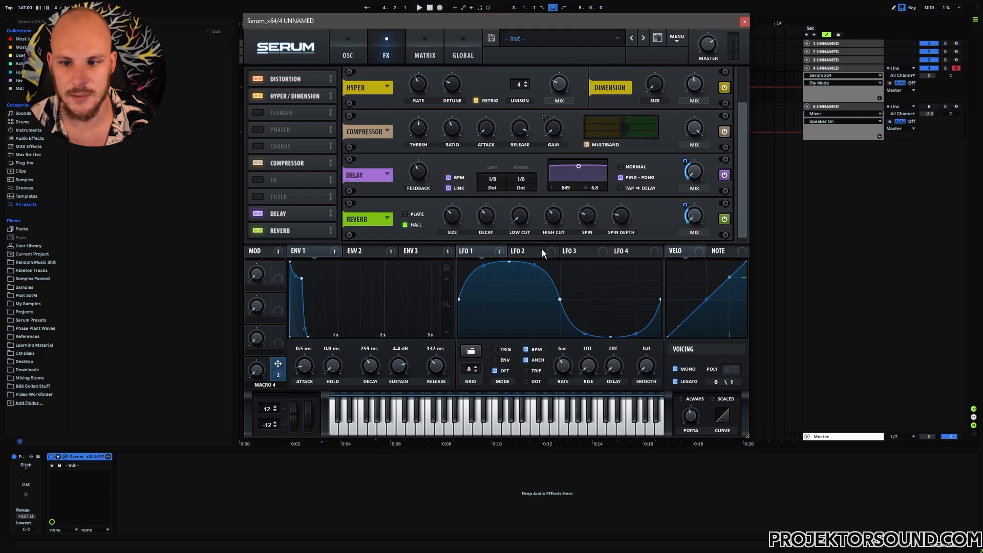
- Adjust the reverb decay and audition the clip with Macro 4 turned up
left_click(482, 218)
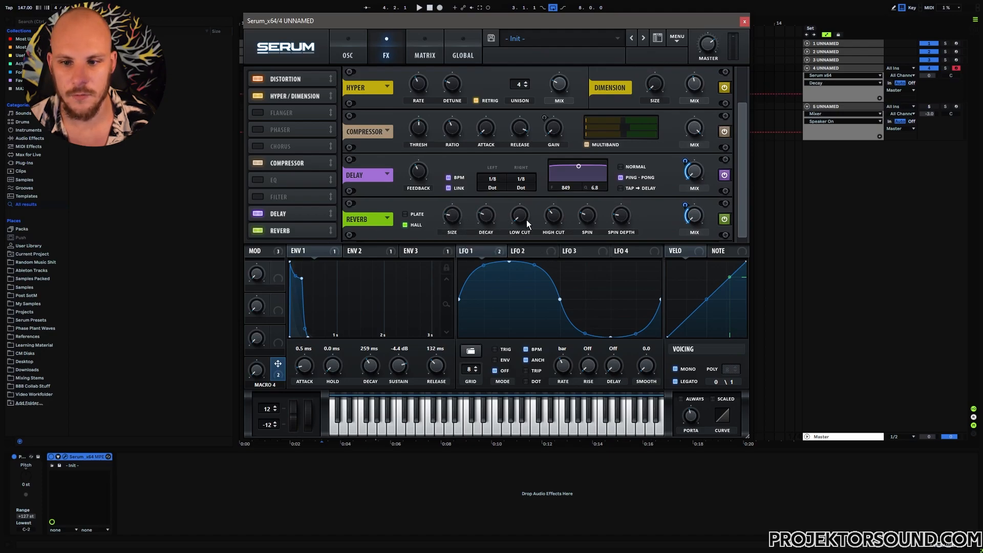
key("space")
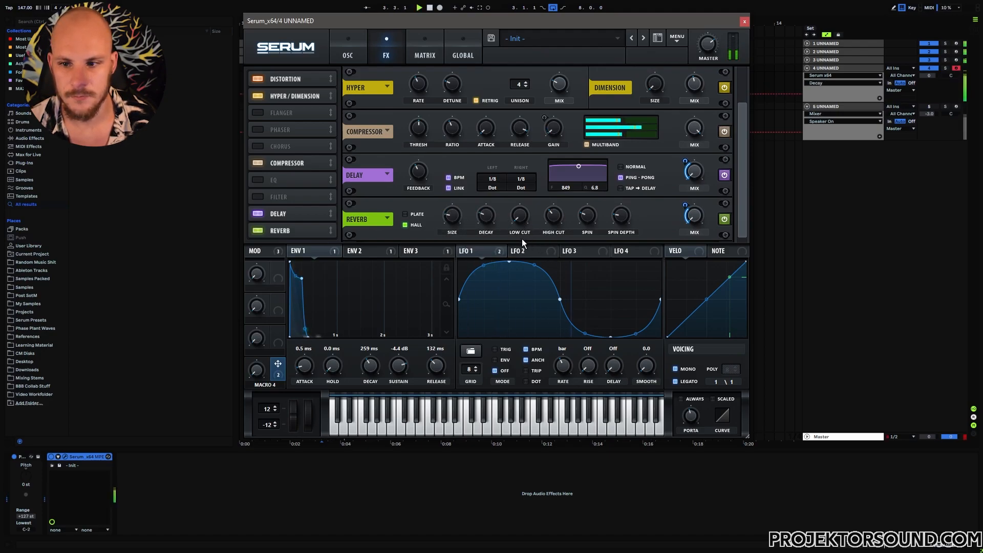
left_click(257, 370)
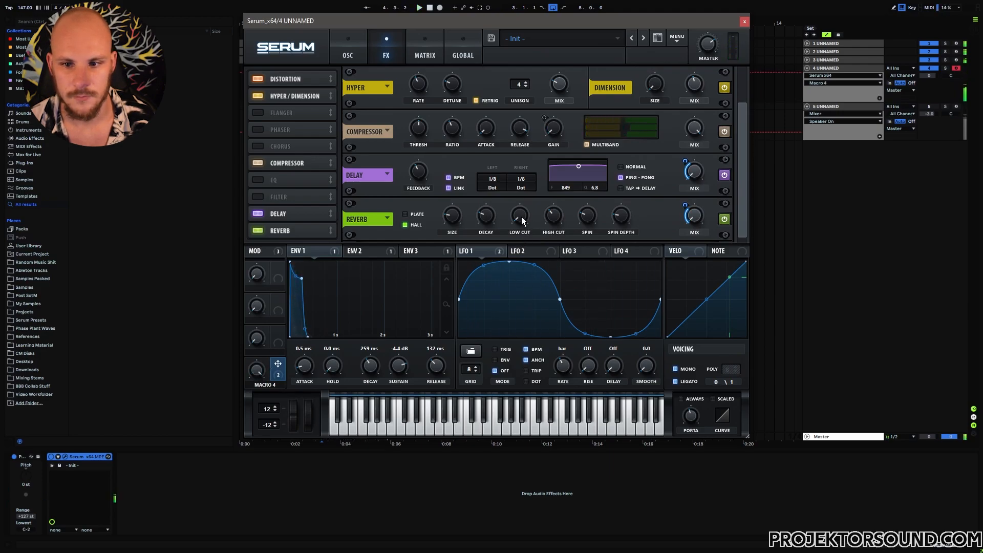
- Raise the delay feedback, set the delay filter to 3515 with a 2.8 width, and adjust the reverb's cut filters before auditioning the clip
left_click(425, 167)
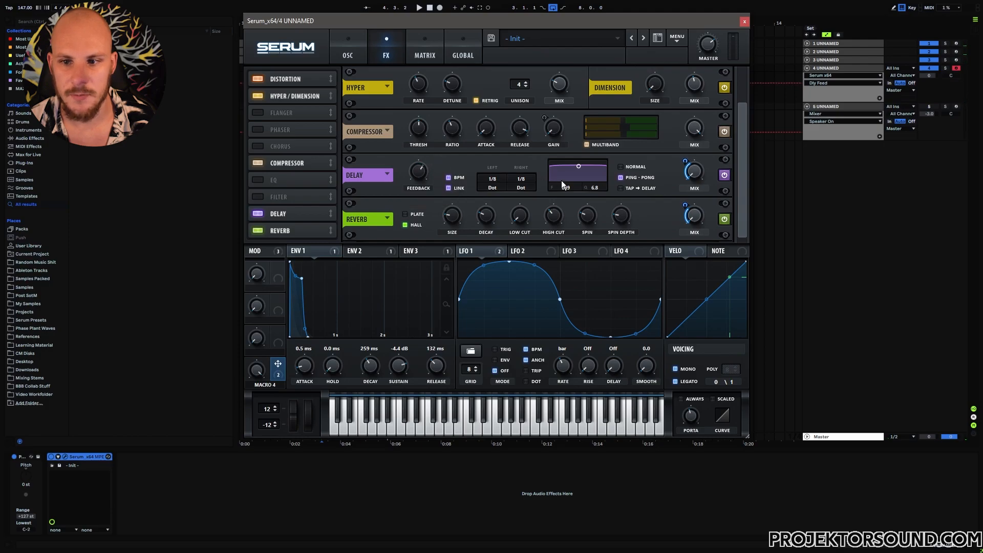
left_click_drag(579, 166, 592, 177)
left_click_drag(558, 226, 558, 220)
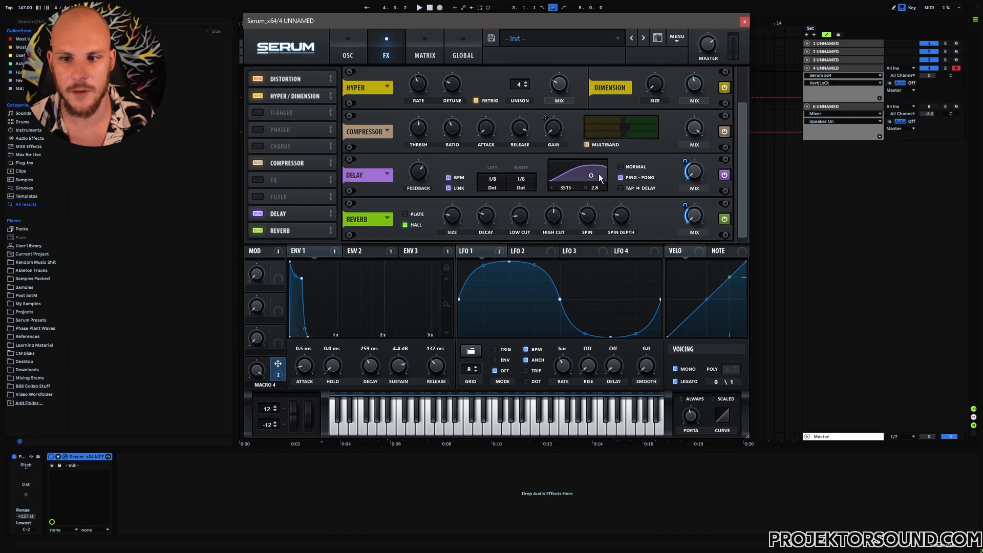
key("space")
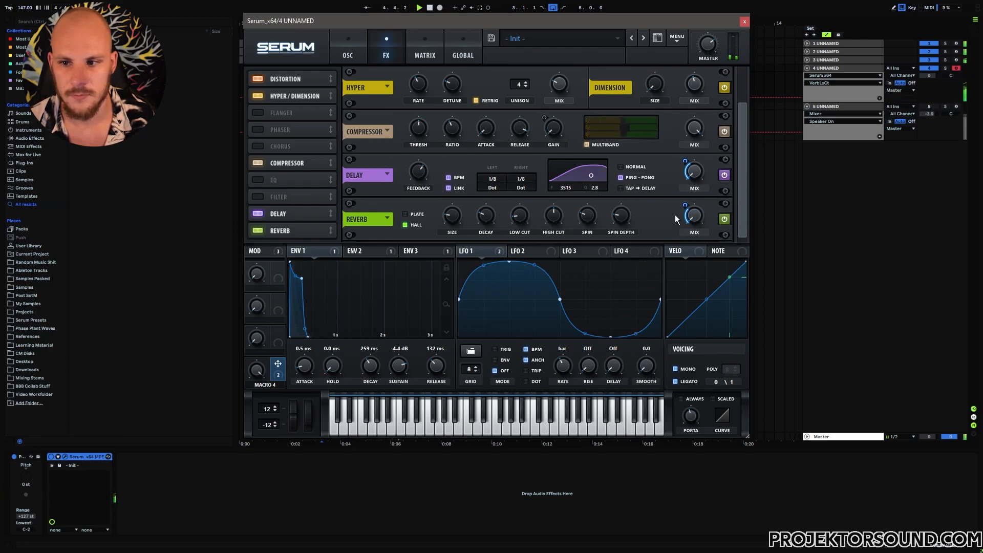
- Enable oscillator B, raise it one octave, set its unison to 7 voices and lower its detune
key("space")
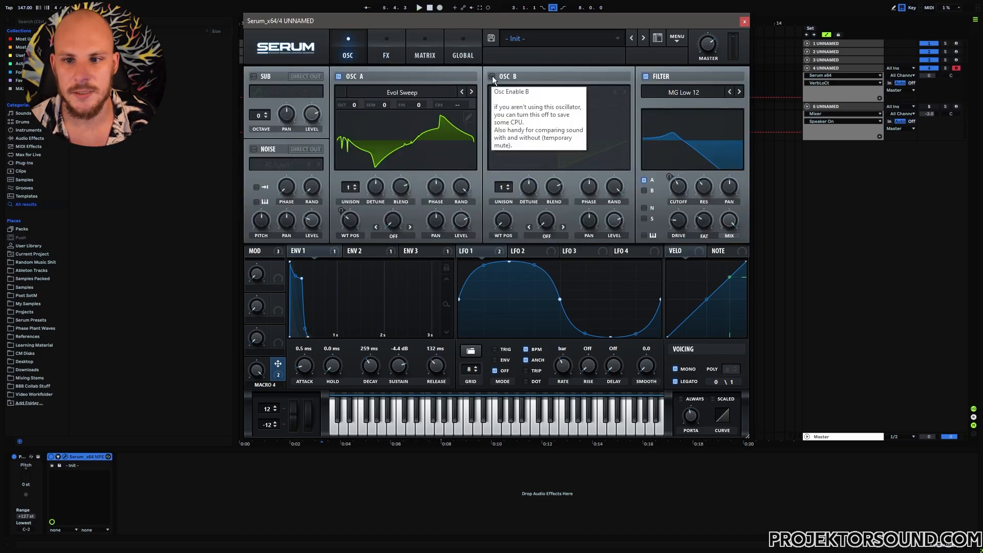
left_click(491, 76)
left_click_drag(509, 103, 512, 97)
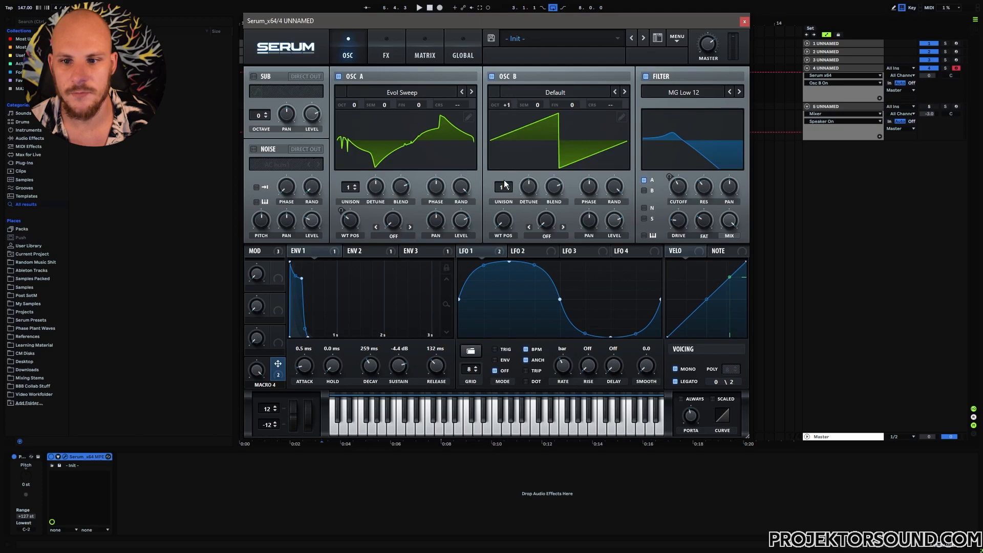
left_click_drag(507, 185, 518, 143)
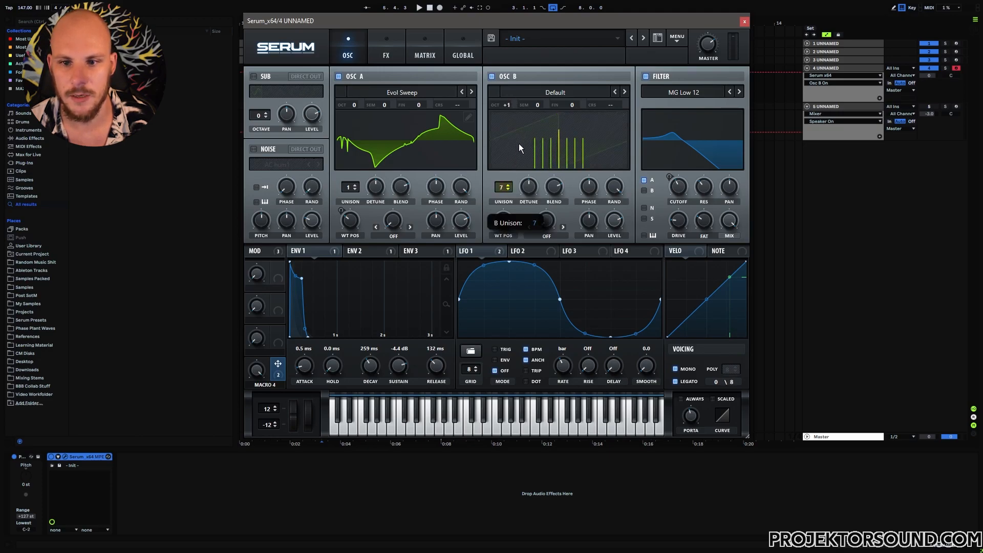
left_click_drag(533, 186, 531, 210)
- Set oscillator B's level to 0%, assign Macro 1 to that level at 86, route B through the filter and audition the macro
left_click_drag(612, 225, 591, 316)
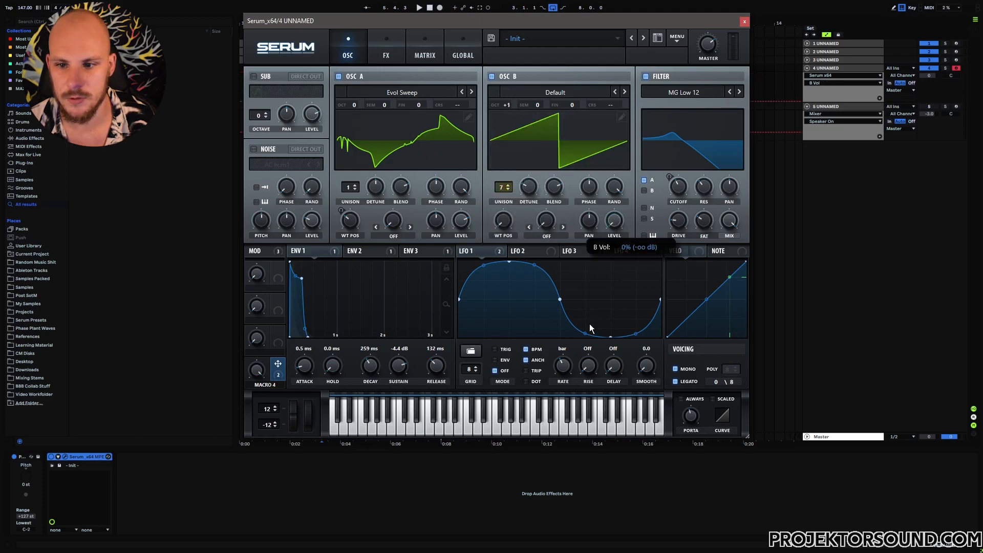
left_click_drag(282, 269, 618, 222)
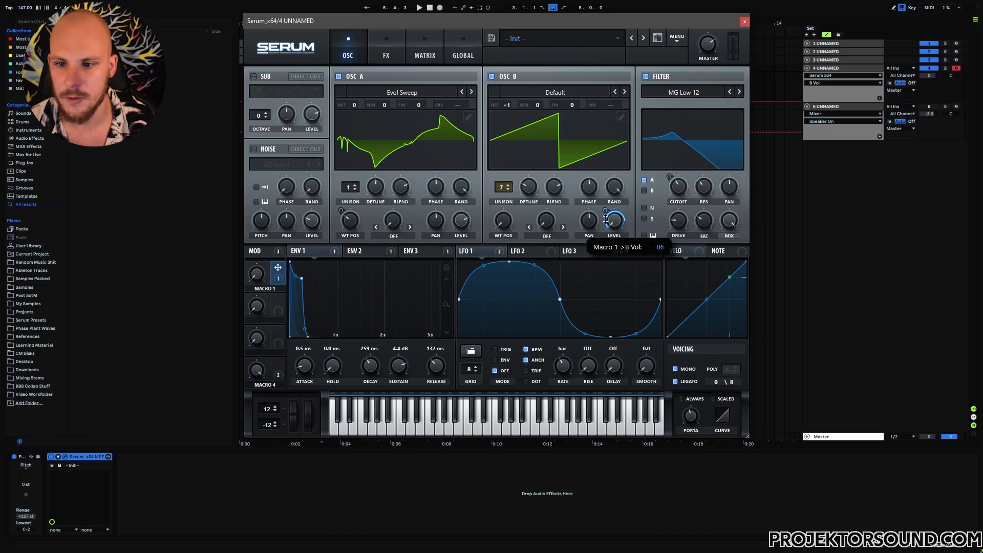
left_click(644, 190)
key("space")
left_click_drag(255, 272, 294, 177)
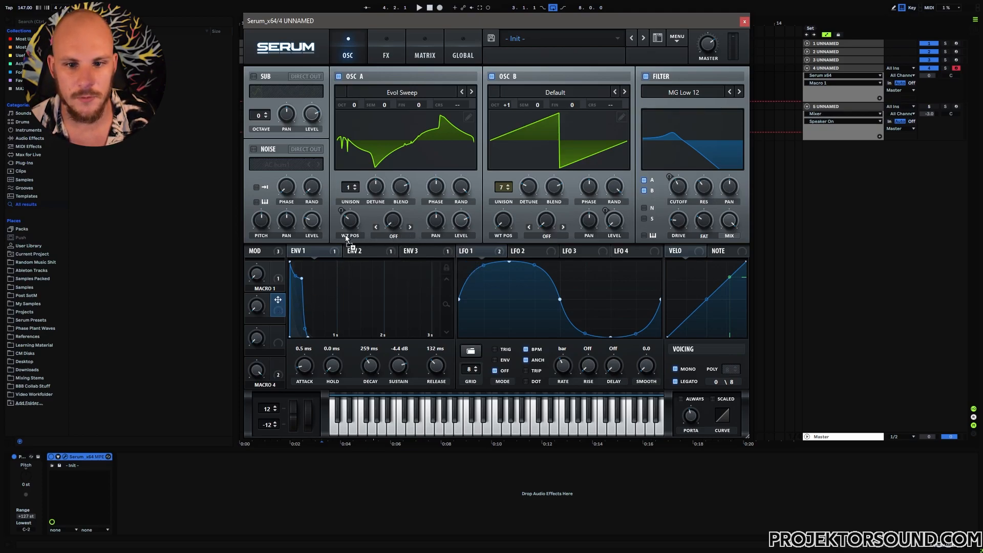
- Assign Macro 2 to oscillator A's wavetable position at 31 and audition the macro during playback
left_click_drag(346, 220, 347, 220)
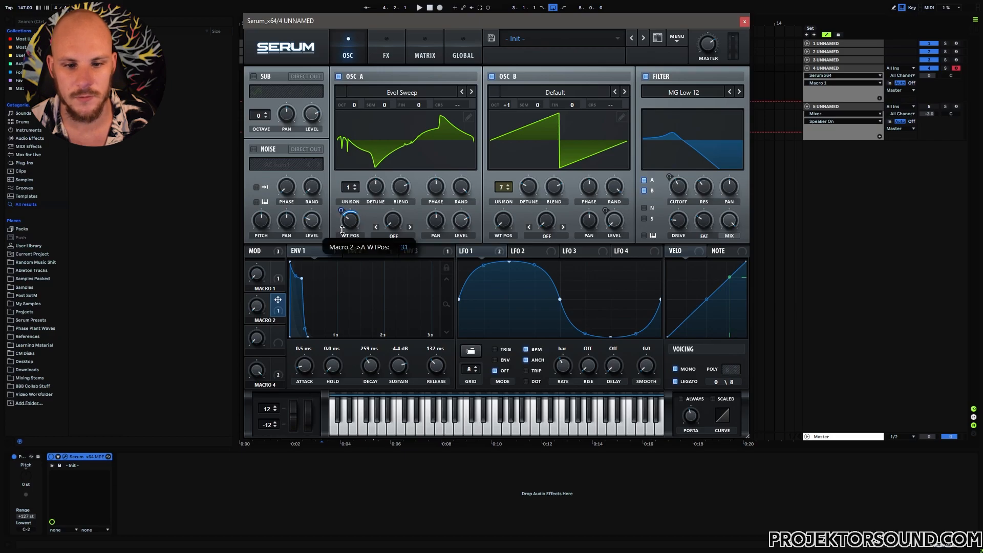
key("space")
left_click_drag(262, 314, 279, 215)
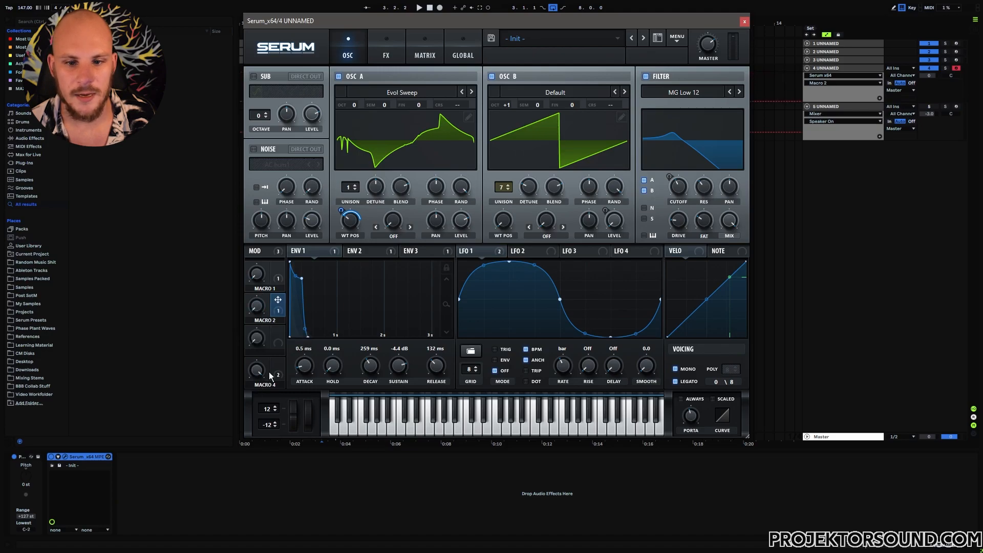
- Set oscillator A's warp mode to Bend +, assign Macro 2 to the warp amount at about 72 and audition the macro
left_click(397, 236)
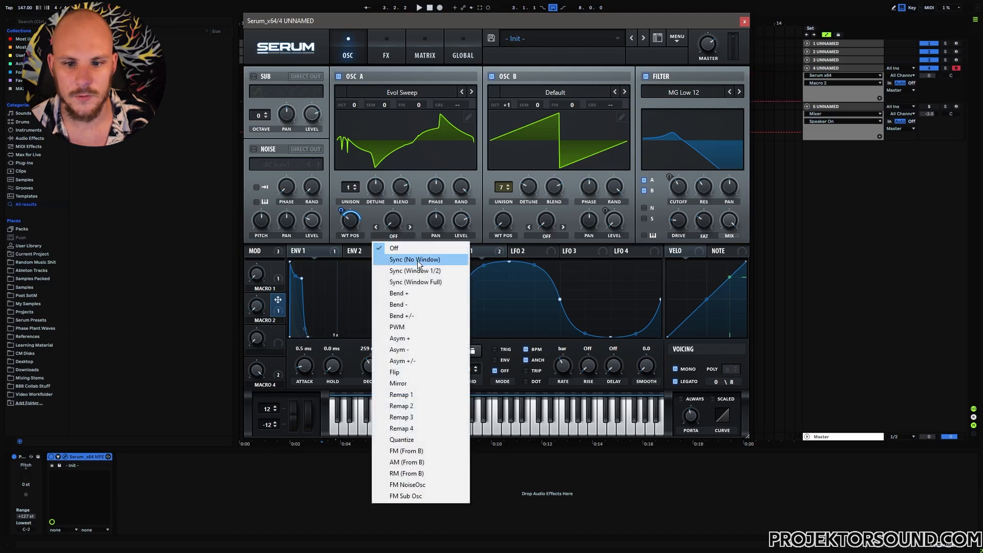
left_click(399, 296)
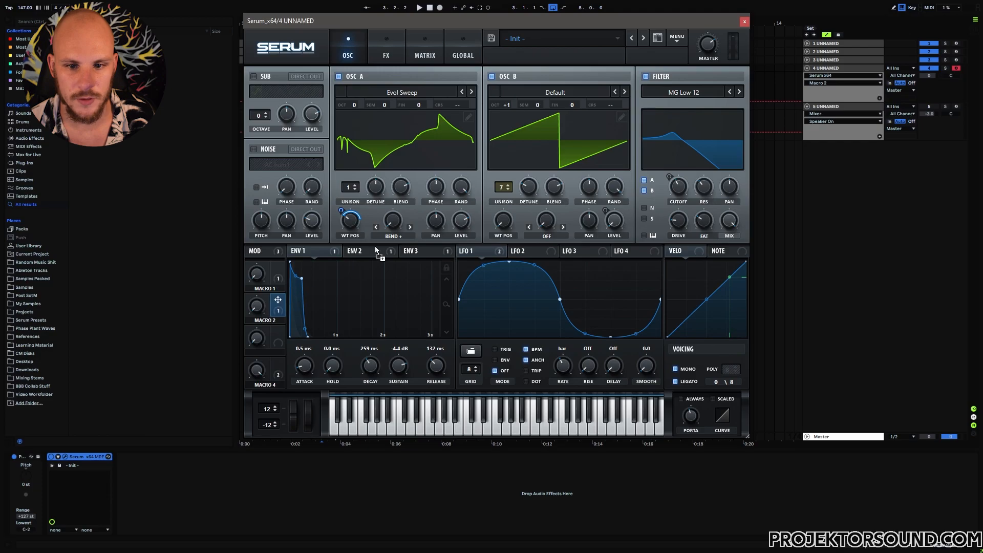
left_click_drag(394, 224, 393, 224)
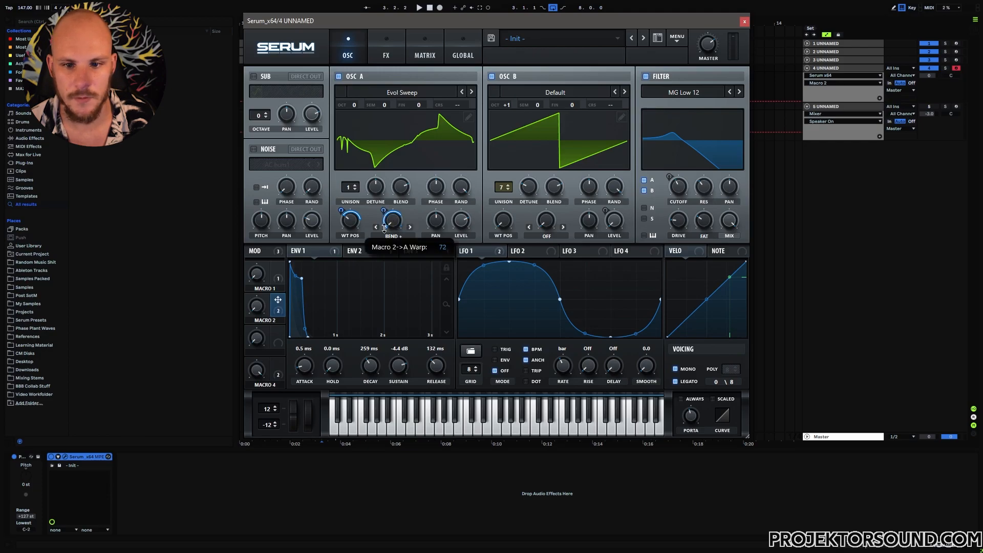
key("space")
left_click_drag(257, 306, 284, 191)
left_click_drag(383, 211, 387, 205)
left_click_drag(260, 304, 261, 387)
- Rename Macro 1 as Layer, Macro 2 as Brightness and Macro 4 as Ambience
double_click(271, 288)
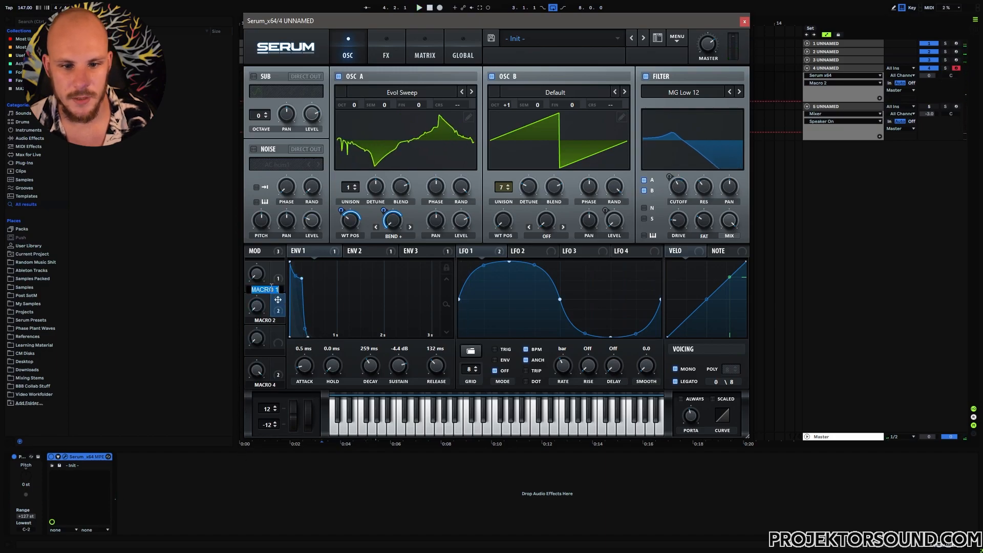
type("Layer")
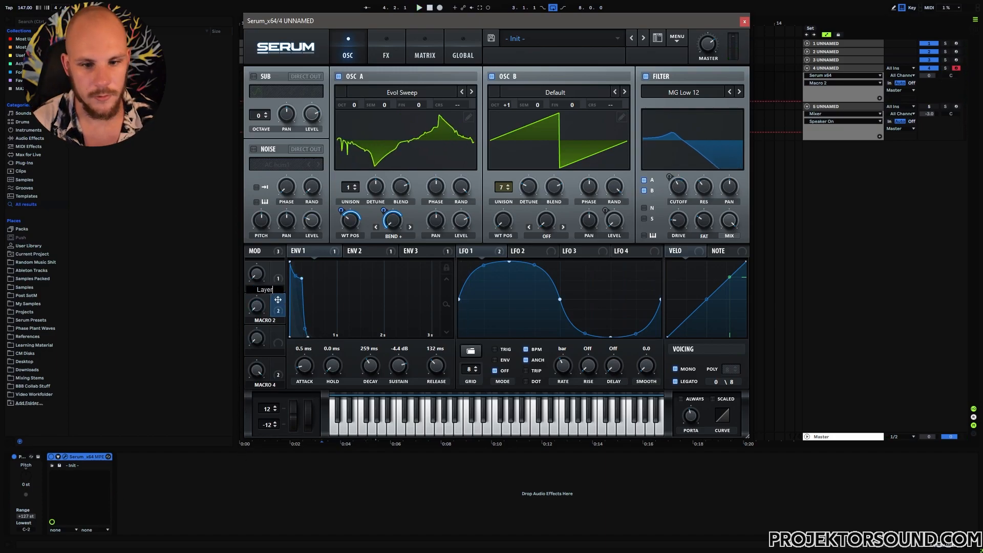
double_click(271, 323)
type("Brightness")
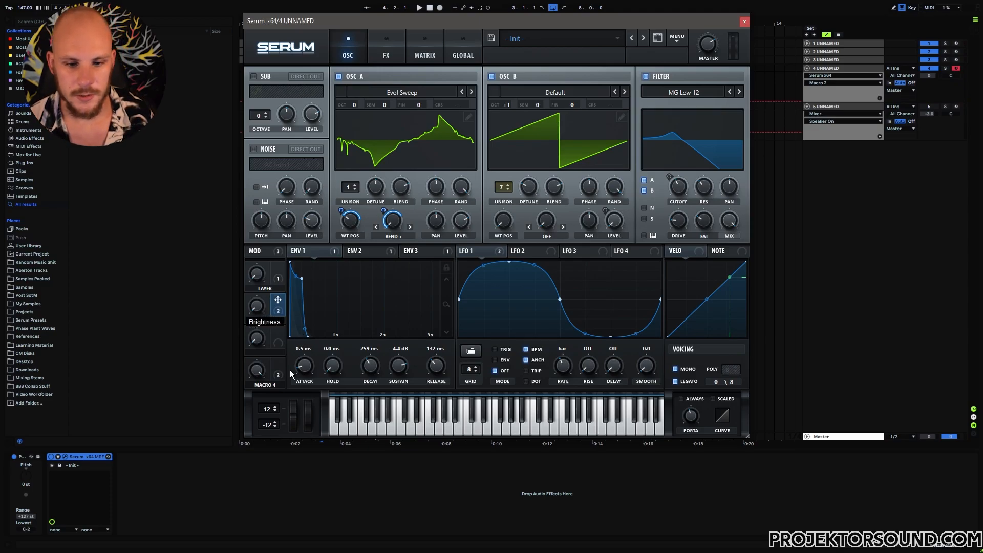
double_click(270, 385)
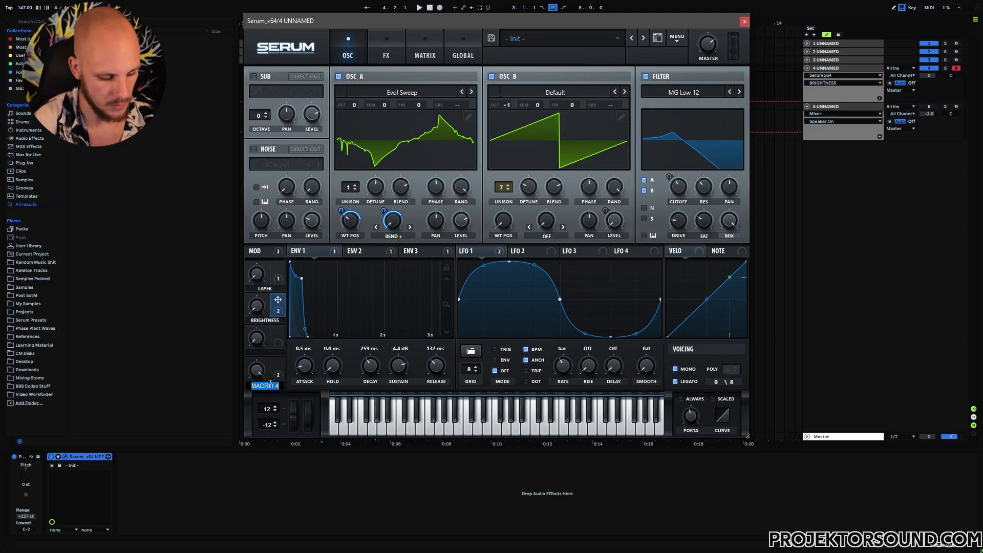
type("Ambience")
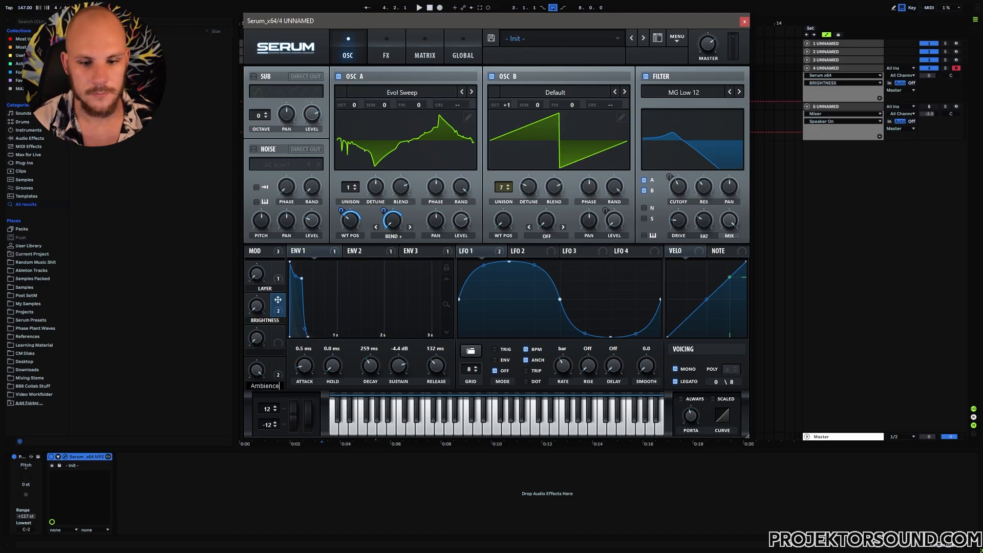
key("Return")
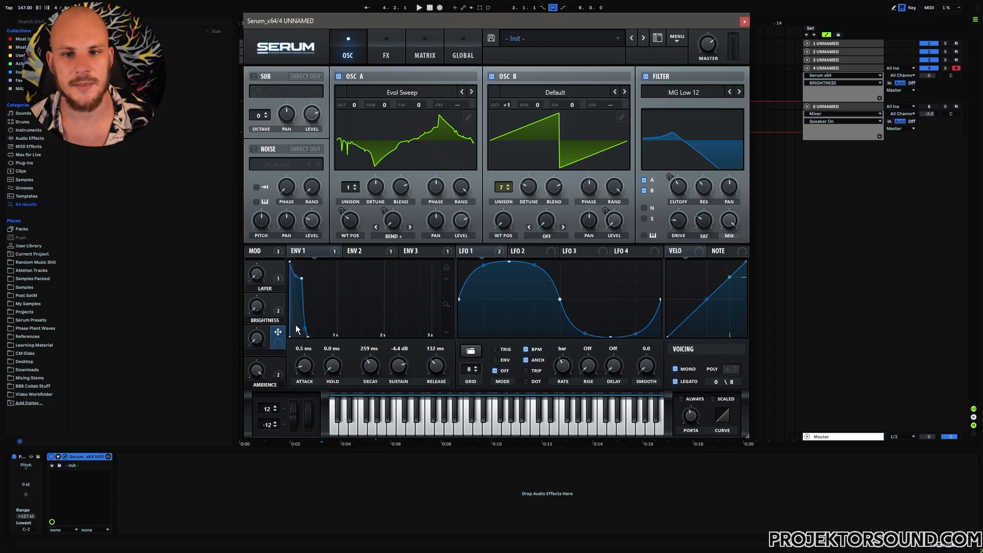
- Enable the chorus effect and adjust its high-pass filter, raise its feedback and set its depth to about 4.2 ms
left_click(386, 57)
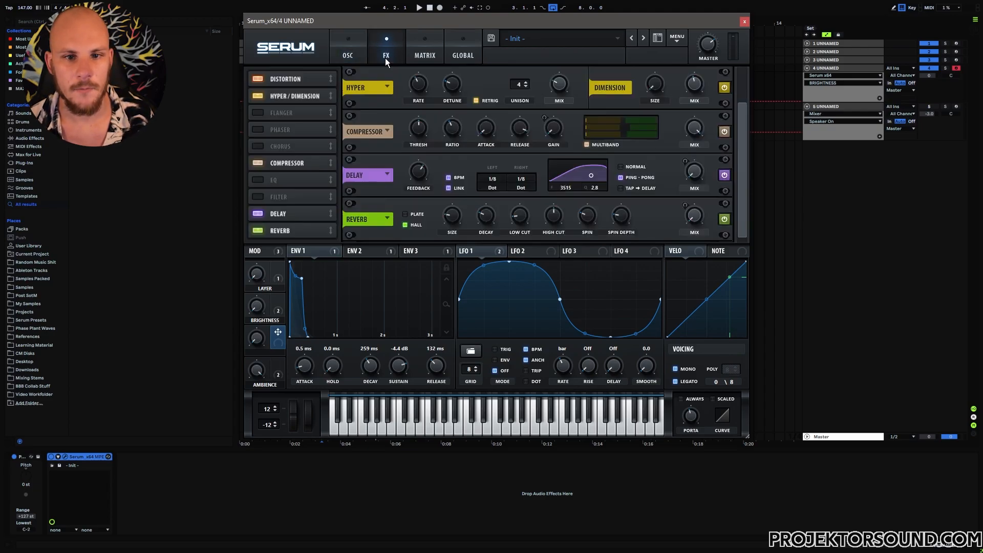
left_click(258, 146)
scroll(739, 162, "up", 2)
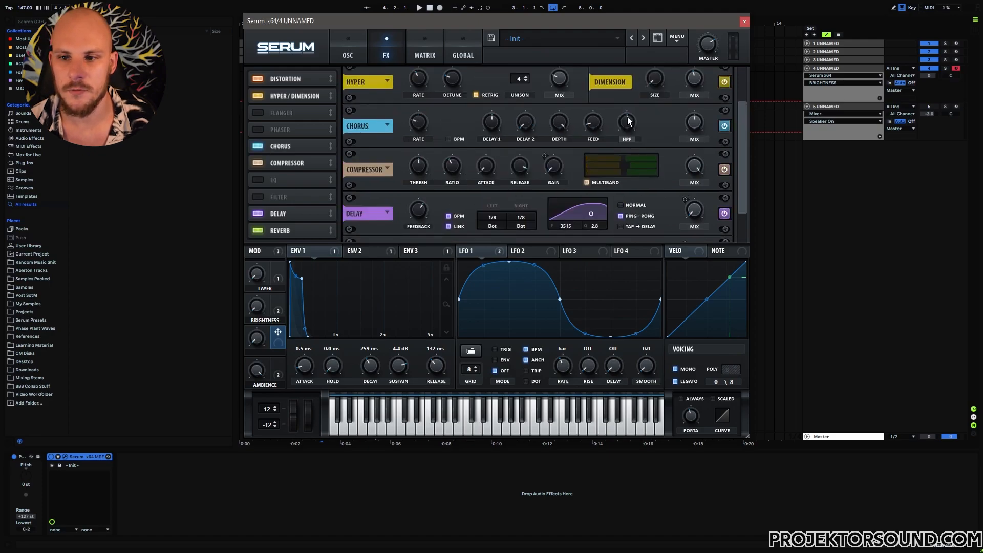
left_click_drag(628, 126, 628, 139)
left_click(593, 122)
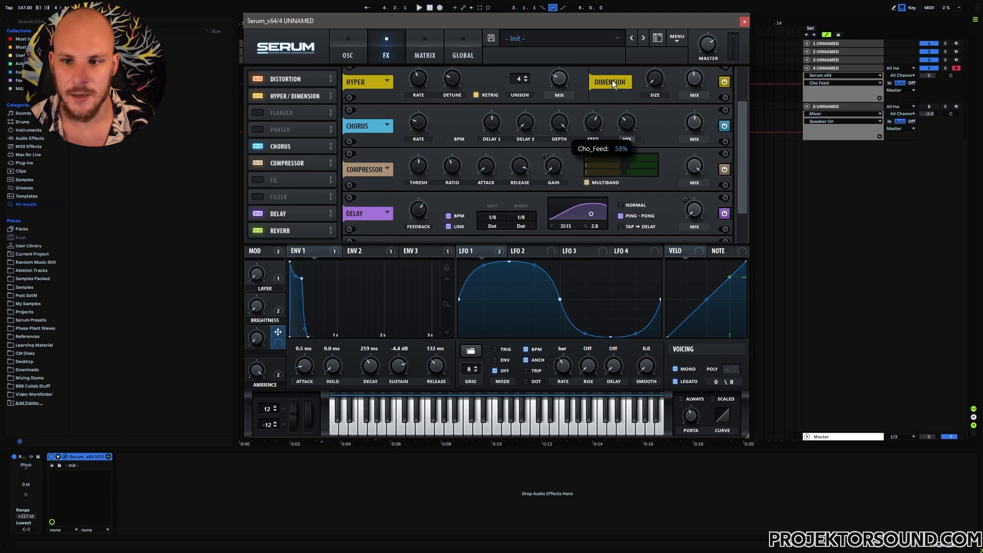
left_click(560, 123)
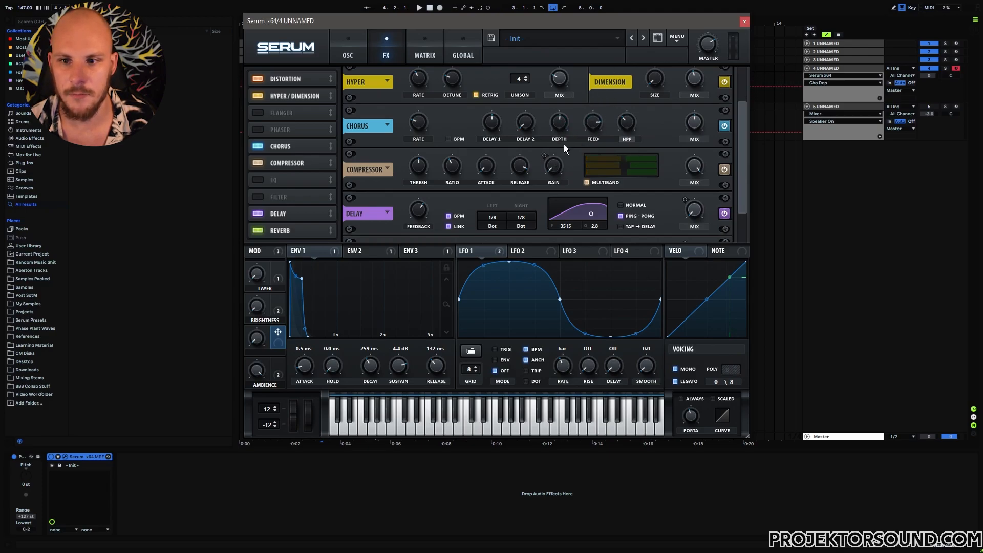
- Assign NoteOn Rand1 as a modulation source for the chorus depth and check its entry in the modulation matrix
right_click(563, 124)
mouse_move(640, 181)
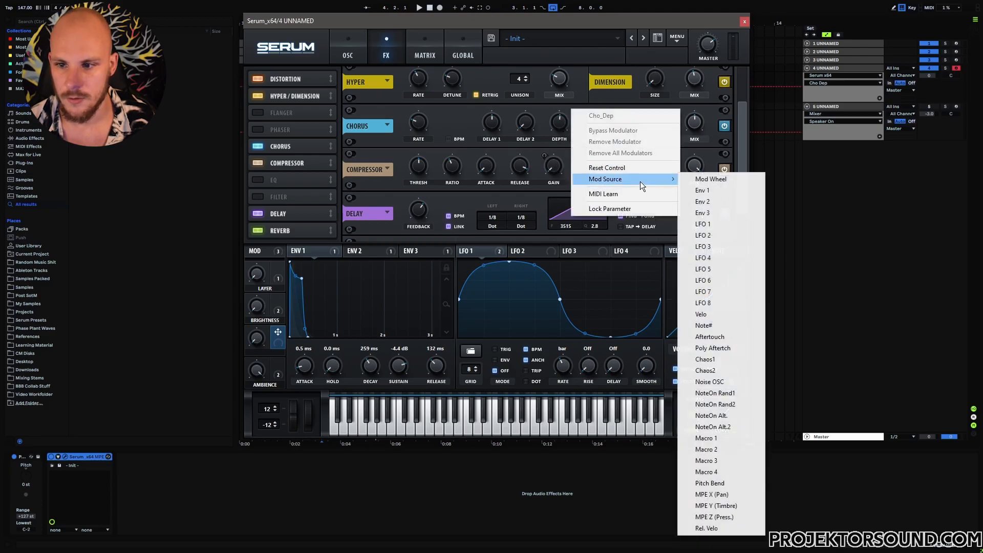
left_click(736, 395)
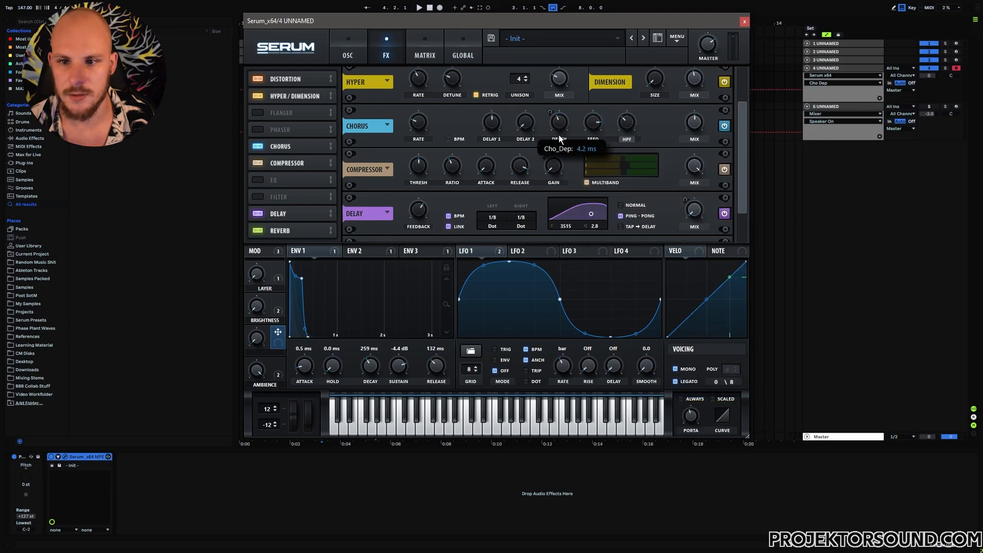
left_click(426, 51)
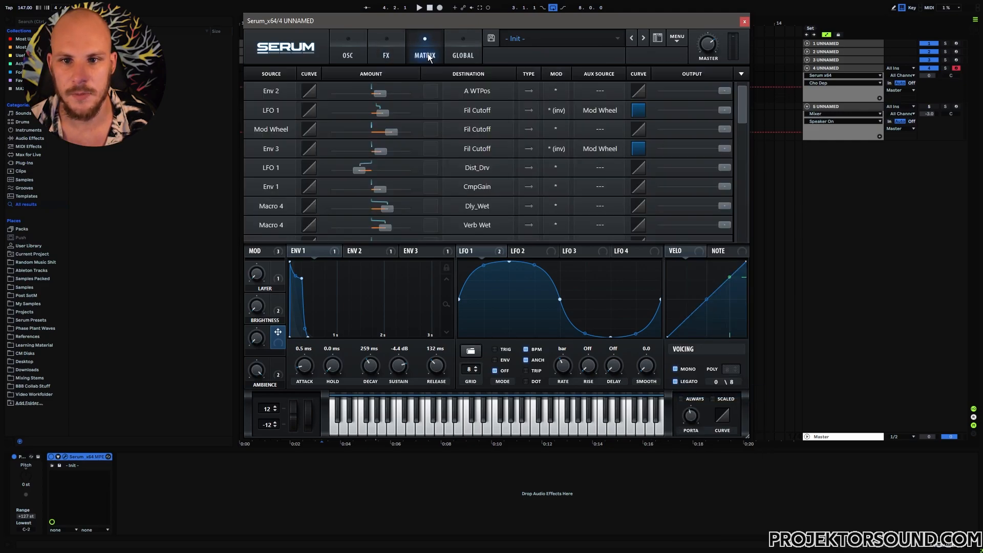
scroll(736, 128, "down", 5)
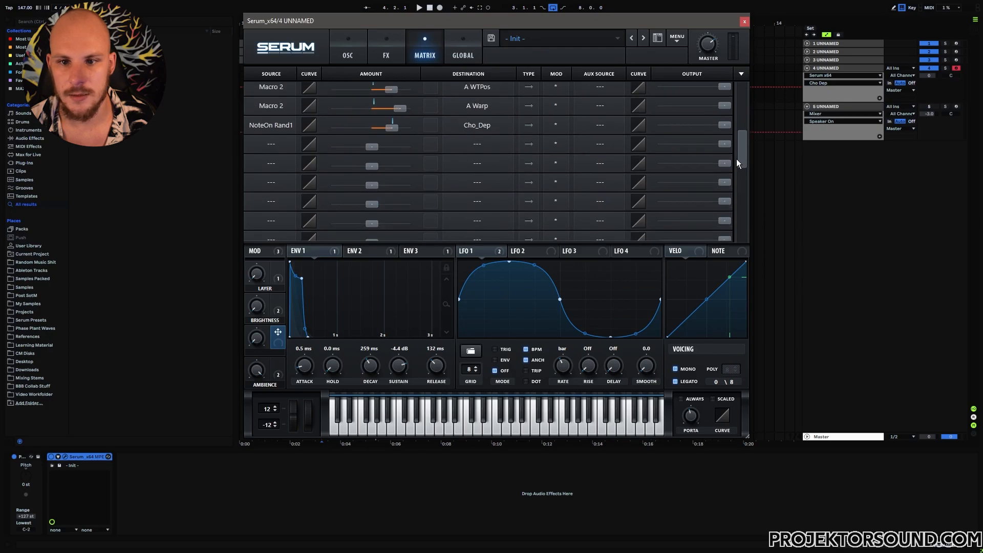
left_click(348, 56)
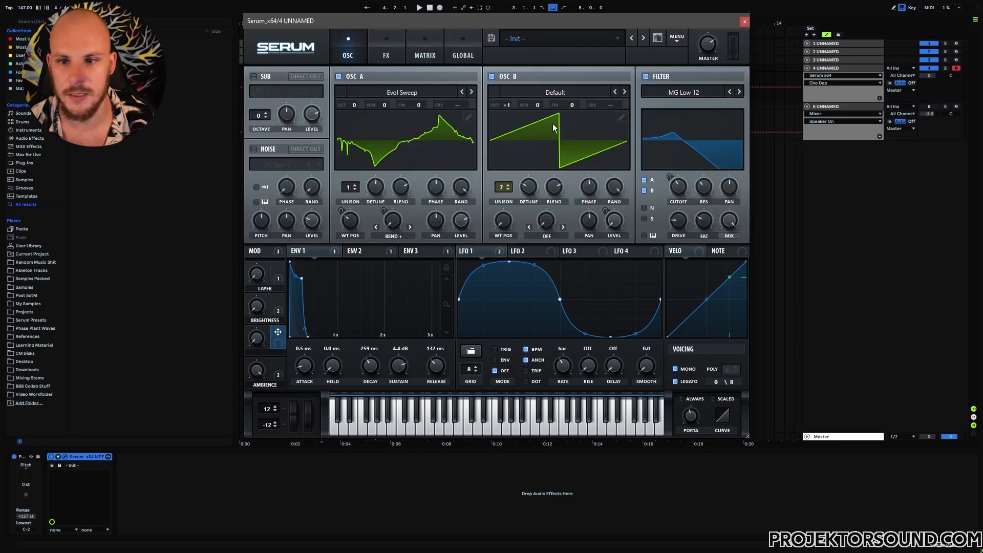
- Raise the chorus mix and fine-tune its feedback while auditioning the clip
left_click(386, 54)
right_click(557, 120)
left_click(551, 120)
key("space")
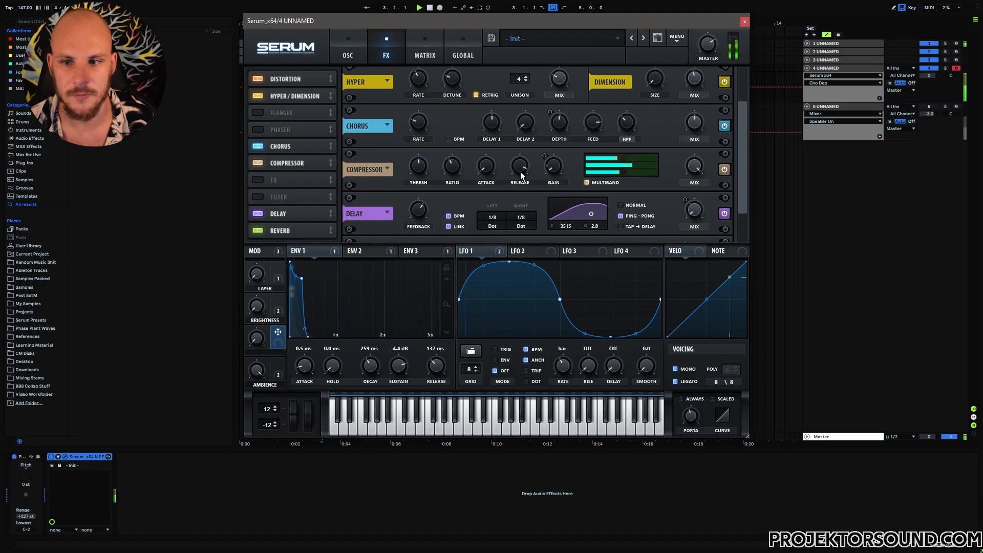
left_click_drag(694, 123, 712, 56)
left_click(593, 122)
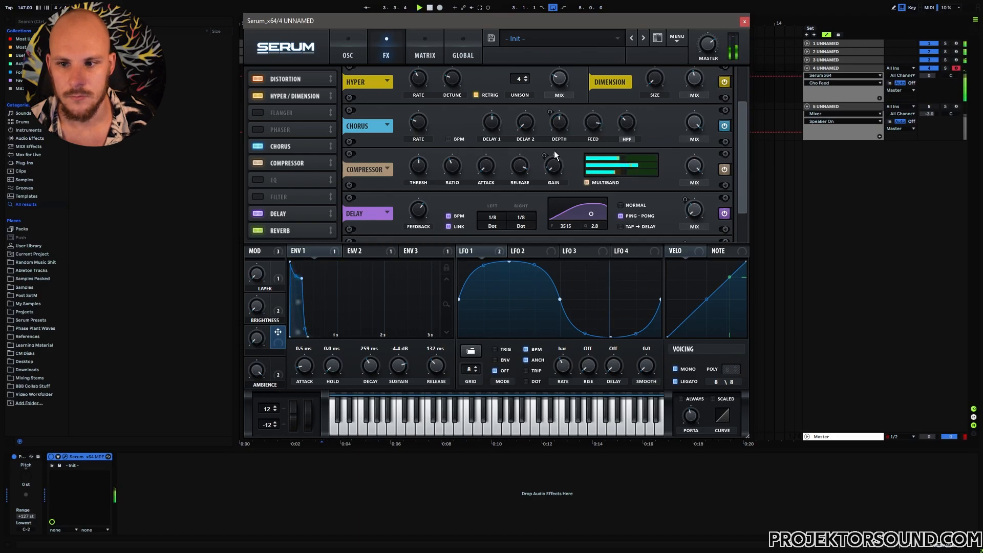
left_click(694, 123)
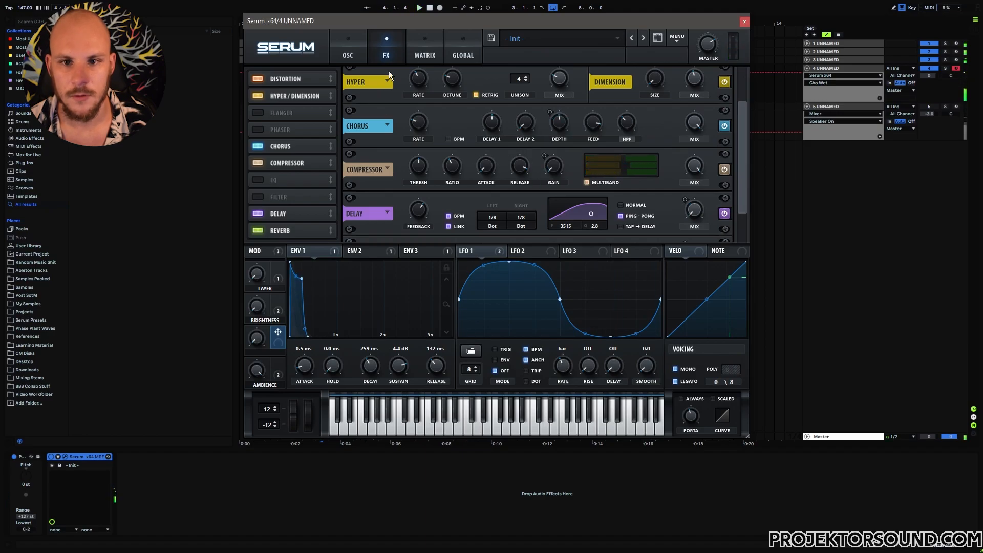
- Raise the NoteOn Rand1 modulation amount on the chorus depth to 83 and audition the clip
left_click(424, 51)
left_click_drag(393, 127, 415, 135)
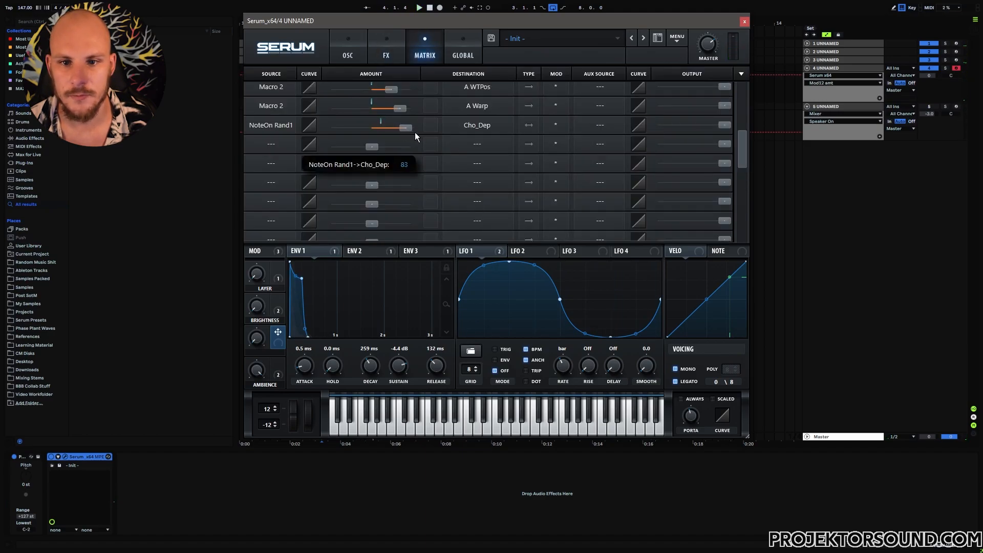
left_click(347, 51)
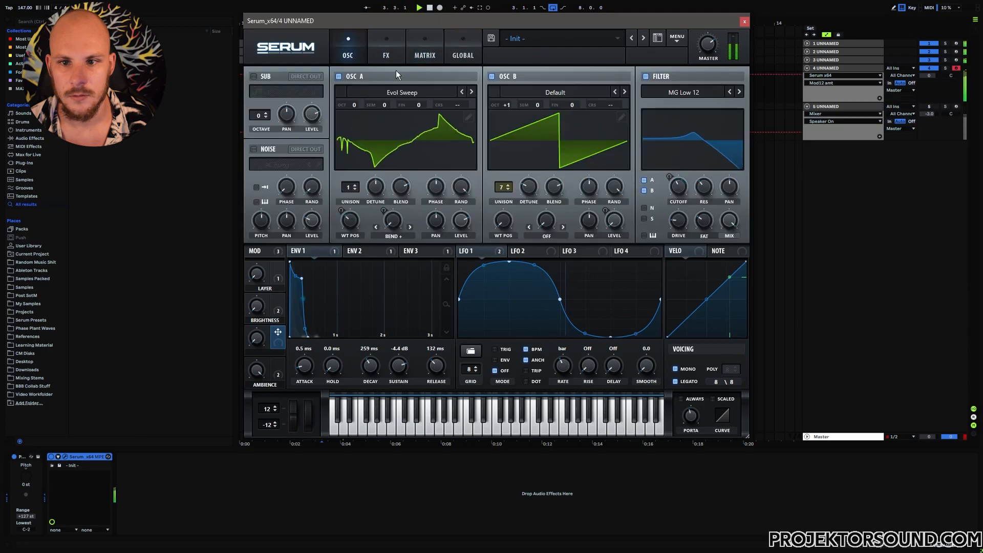
left_click(391, 46)
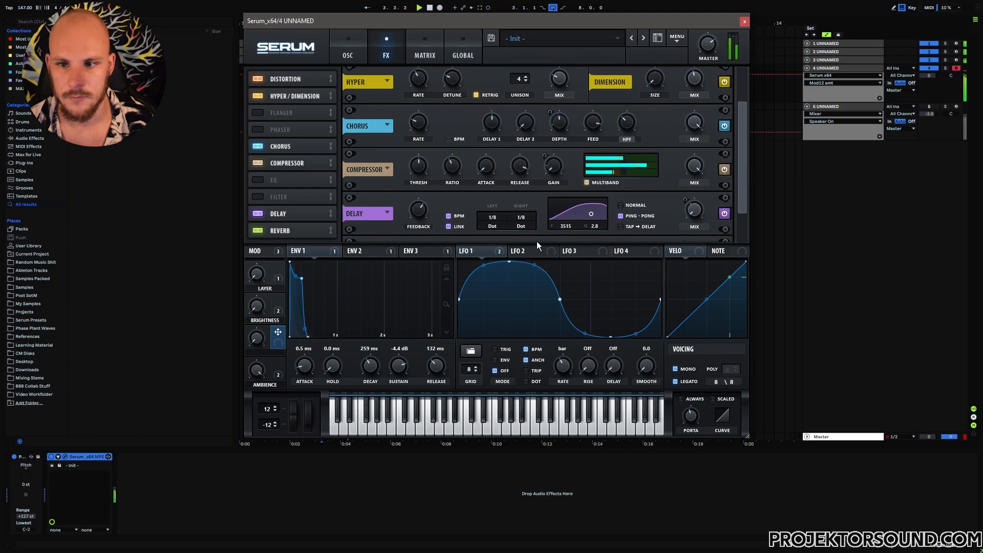
- Shape LFO 3 into a square wave, assign it to the chorus depth and audition the clip
left_click(570, 251)
left_click_drag(649, 272, 661, 262)
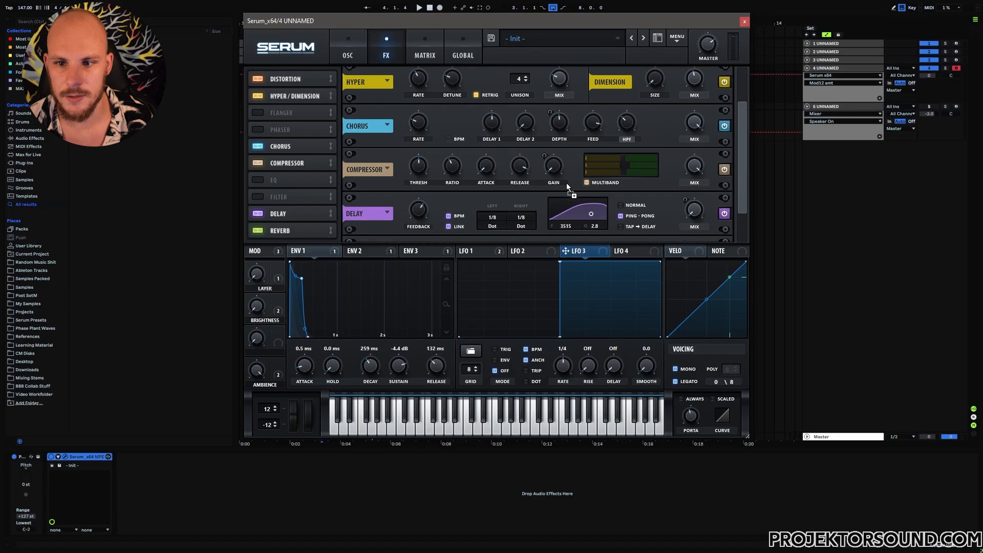
left_click_drag(556, 123, 548, 122)
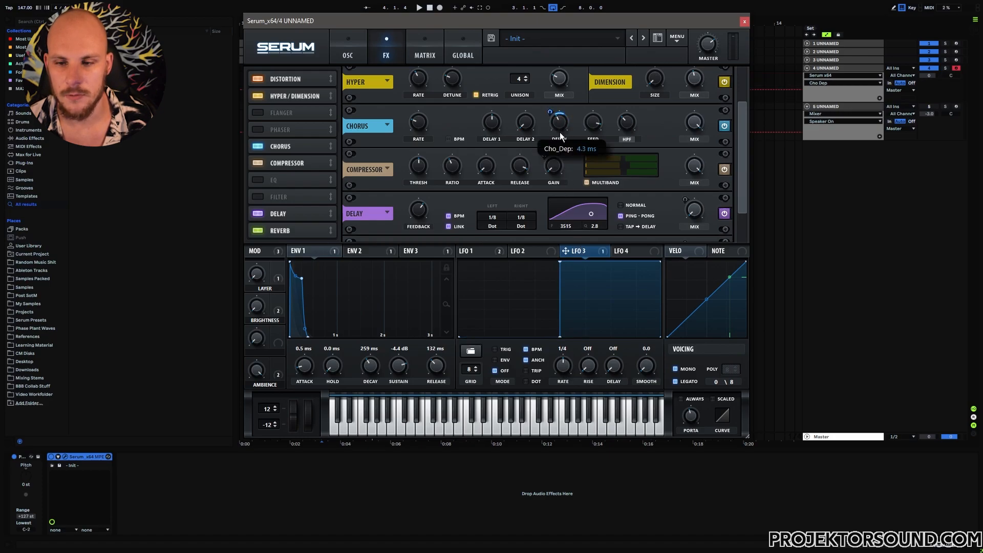
key("space")
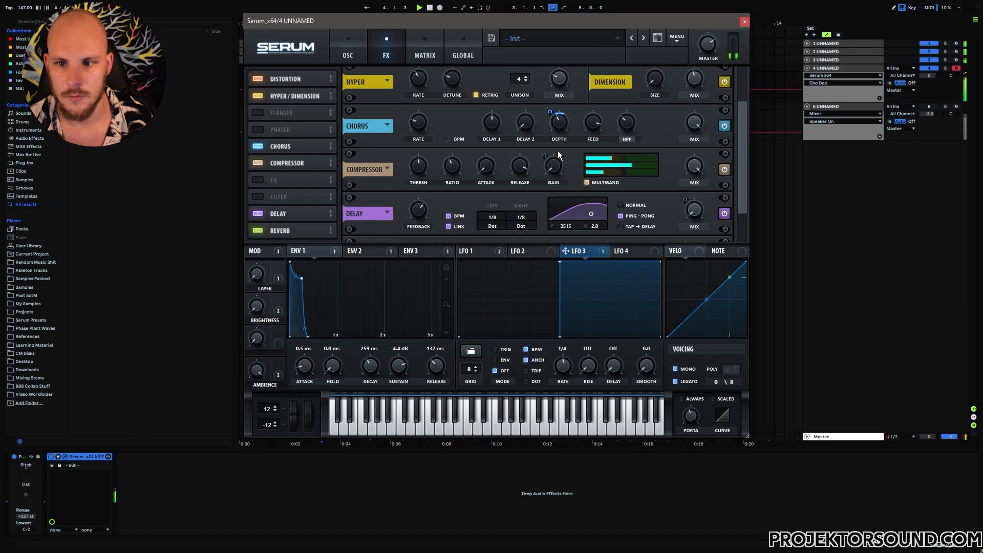
- Assign NoteOn Rand2 as a modulation source for the chorus feedback and check its entry in the modulation matrix
left_click_drag(274, 333, 278, 334)
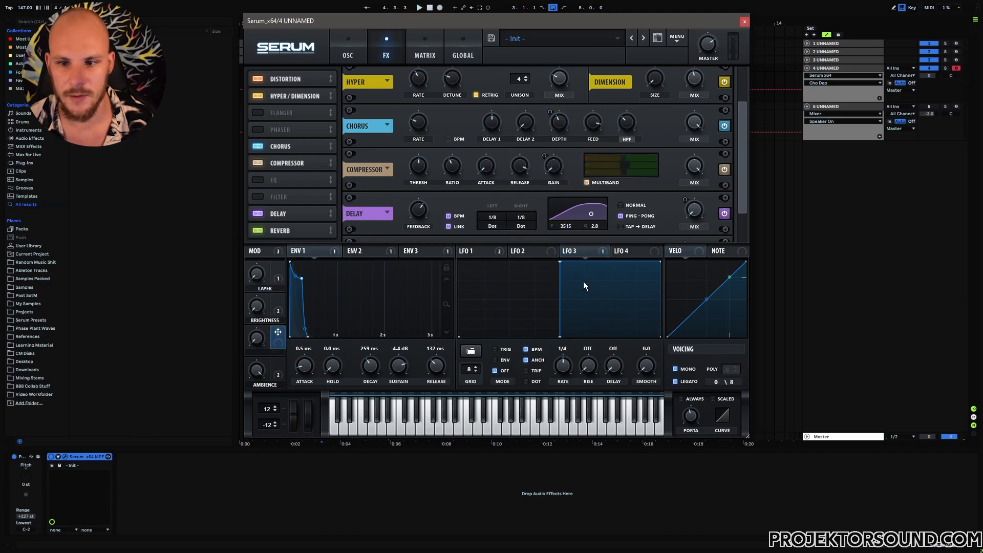
right_click(594, 126)
mouse_move(675, 173)
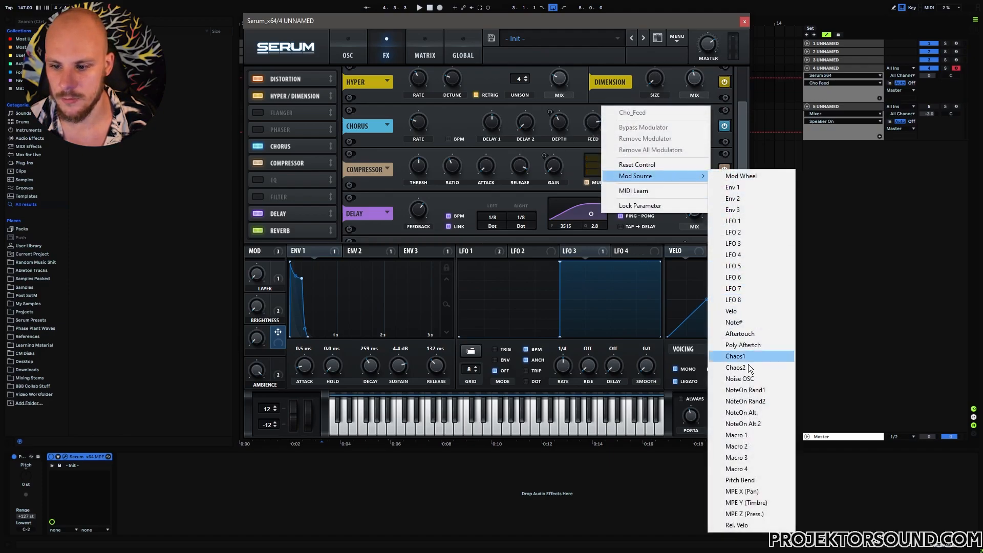
left_click(756, 403)
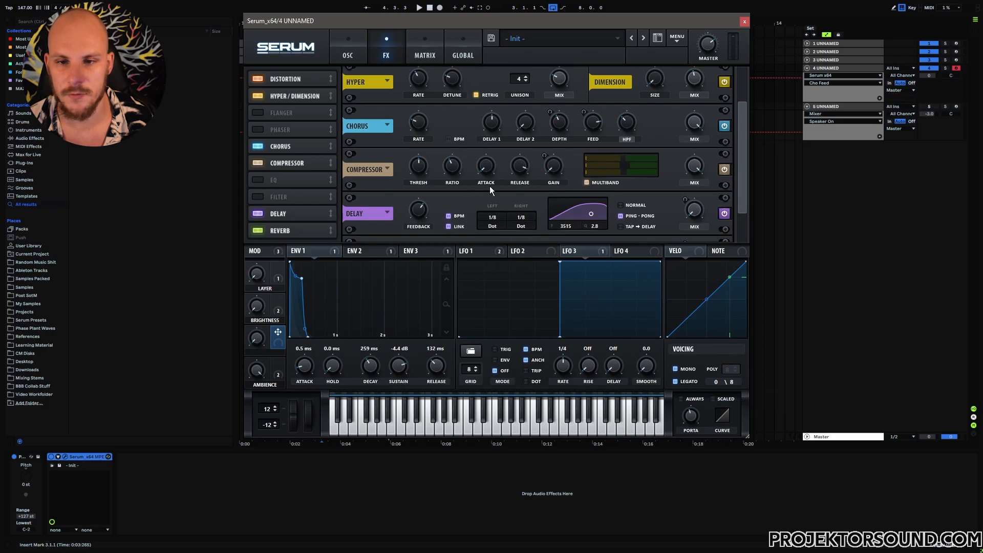
left_click(425, 47)
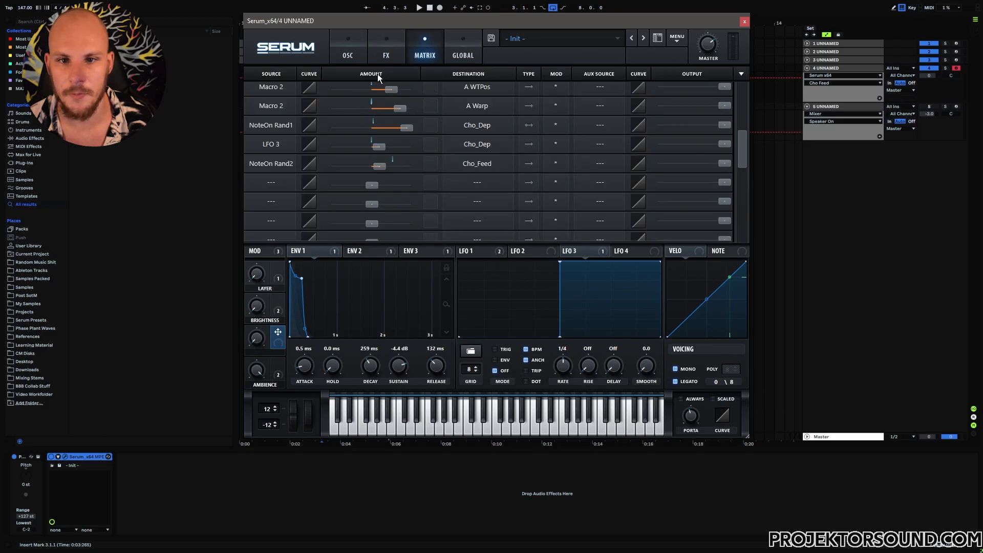
- Audition the clip, assign macro 3 to the chorus mix and name that macro Glitch
left_click(348, 47)
left_click(387, 47)
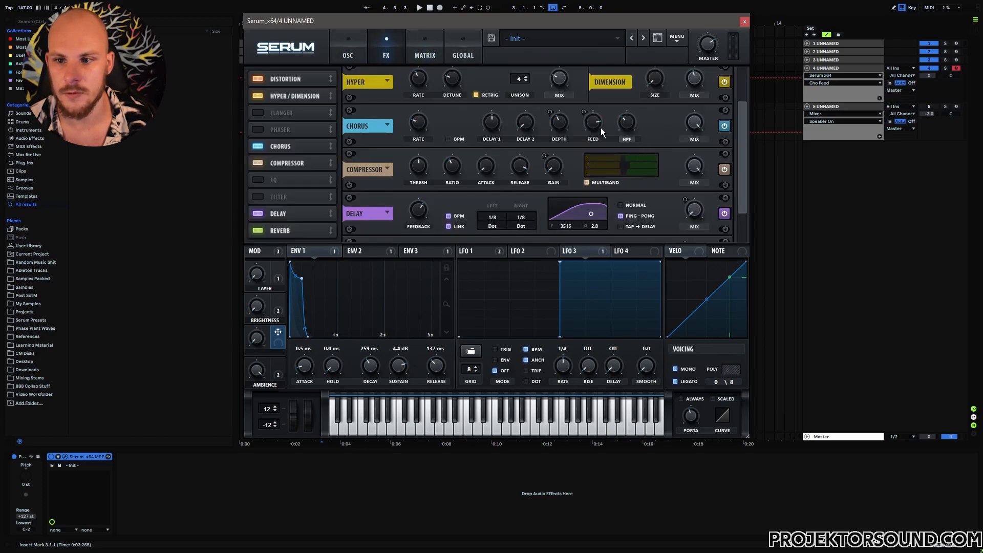
key("space")
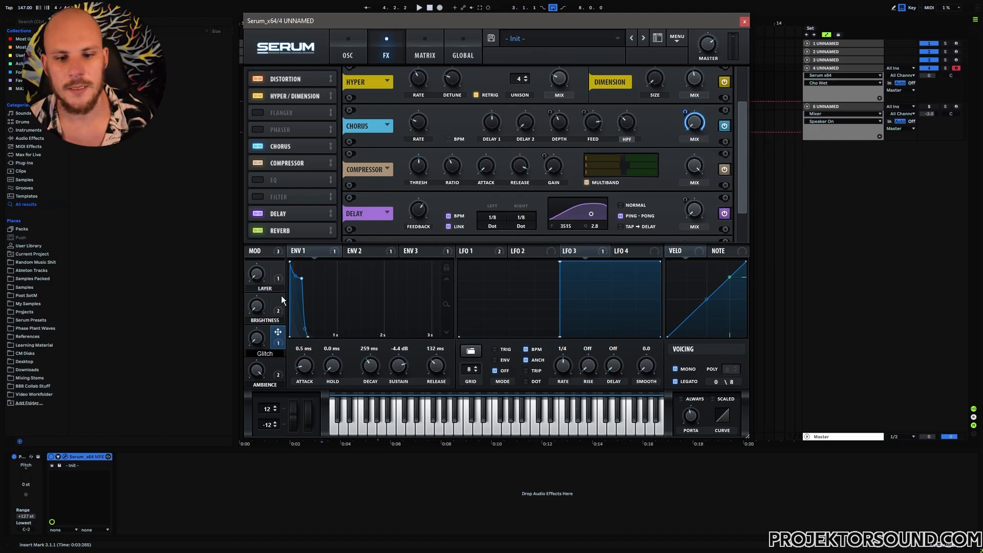
key("Return")
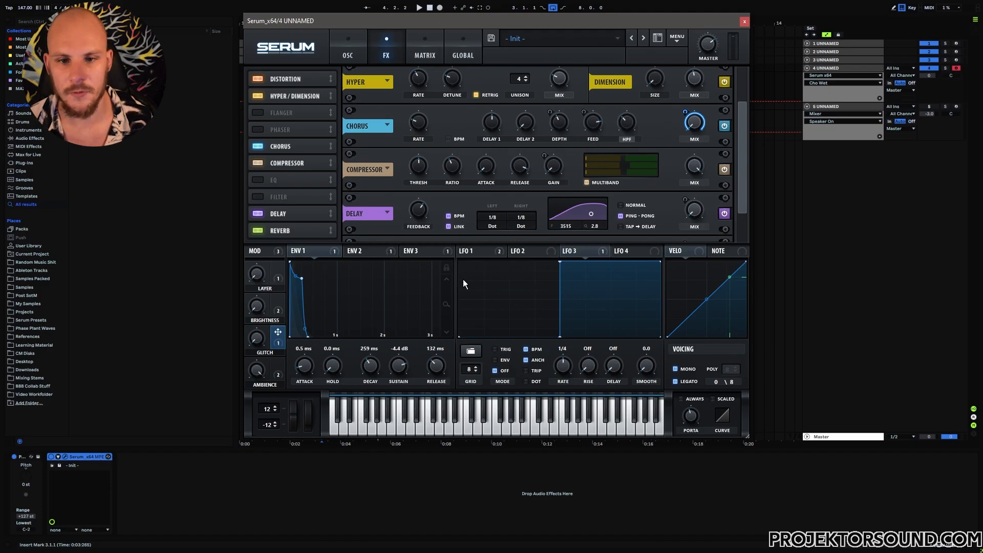
- Enable the EQ, move it directly before the delay, and shape its low band as a low cut with reduced Q
left_click(259, 180)
left_click_drag(300, 182, 294, 207)
left_click(503, 141)
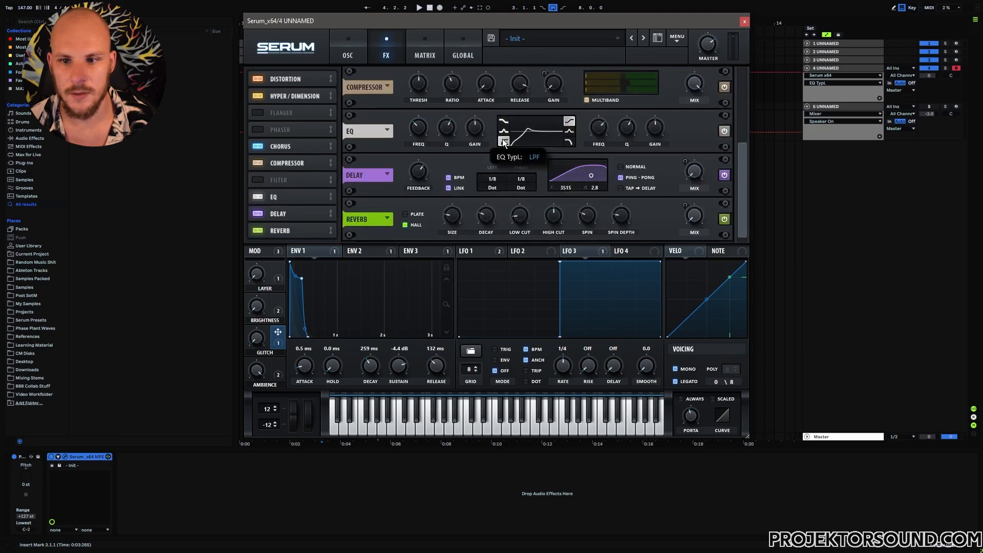
left_click_drag(445, 126, 440, 137)
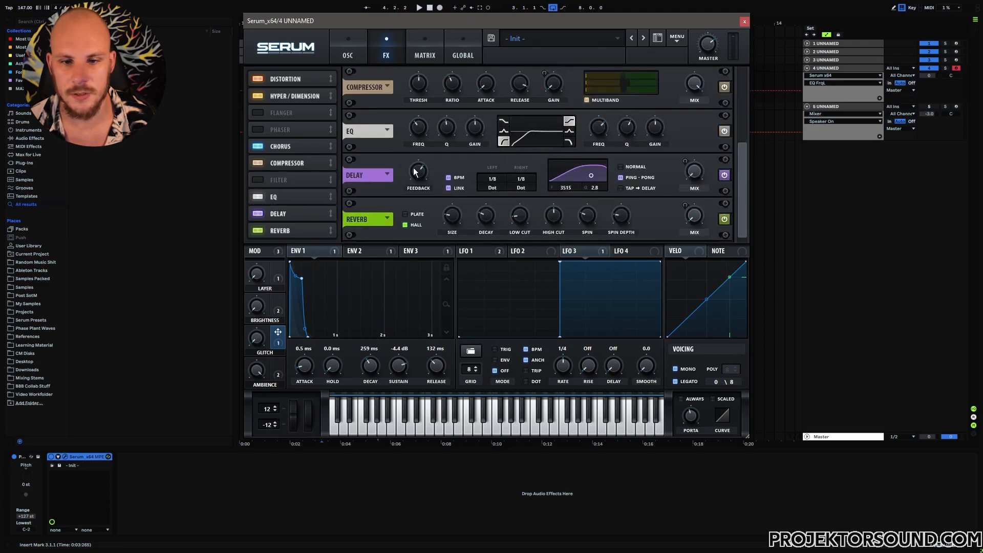
key("space")
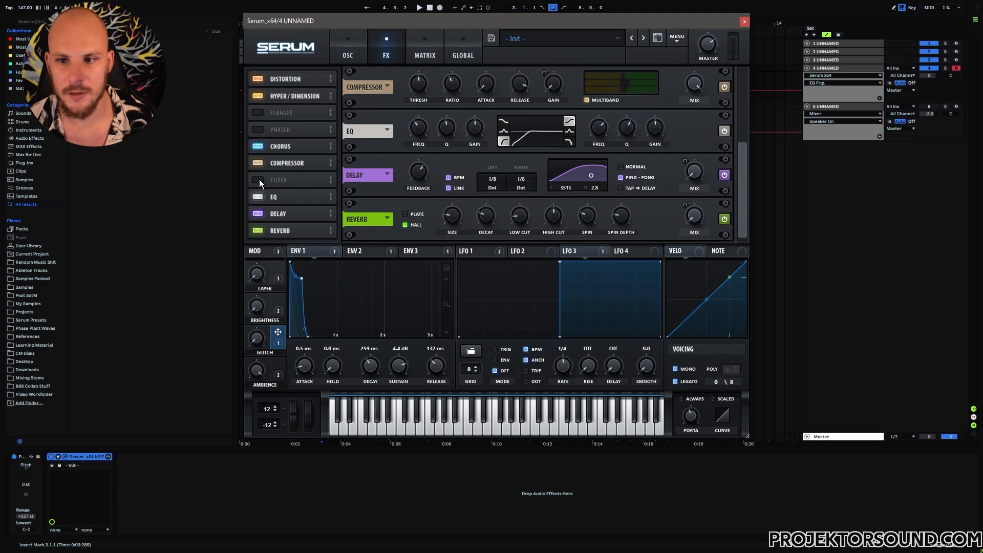
- Set the EQ's high band to a peak and modulate its frequency with LFO 2 by 18 at a 2 bar rate, auditioning the clip
left_click(569, 131)
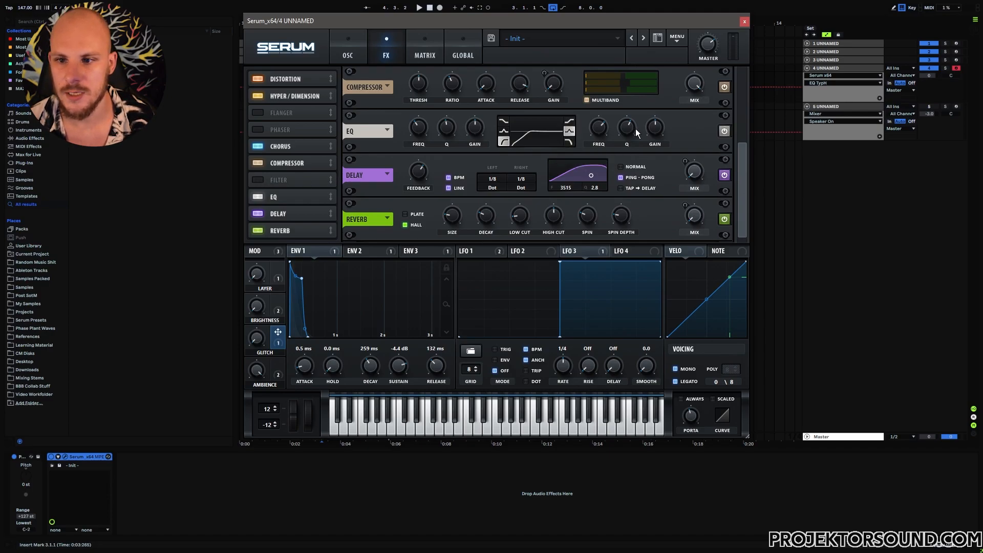
left_click_drag(652, 128, 588, 129)
left_click(524, 249)
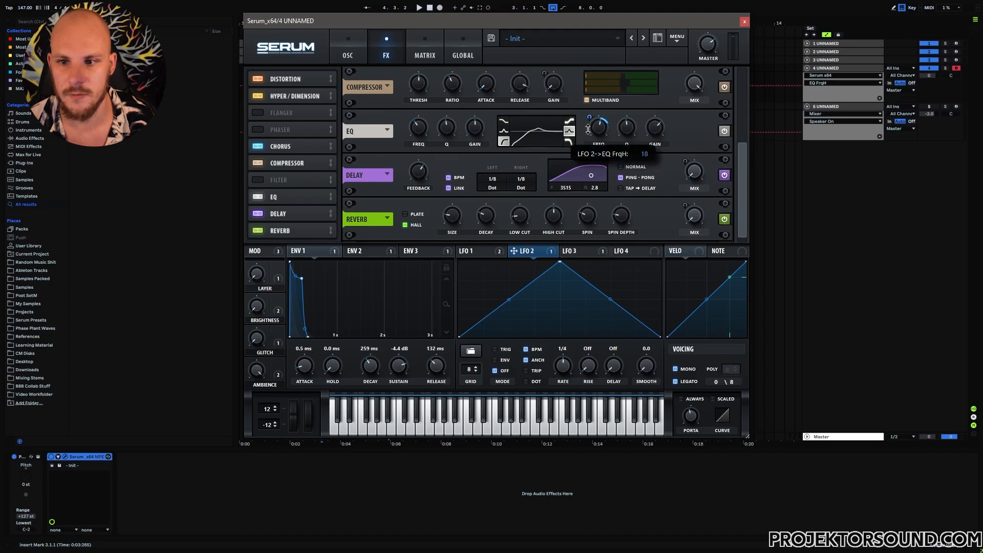
left_click_drag(563, 366, 559, 385)
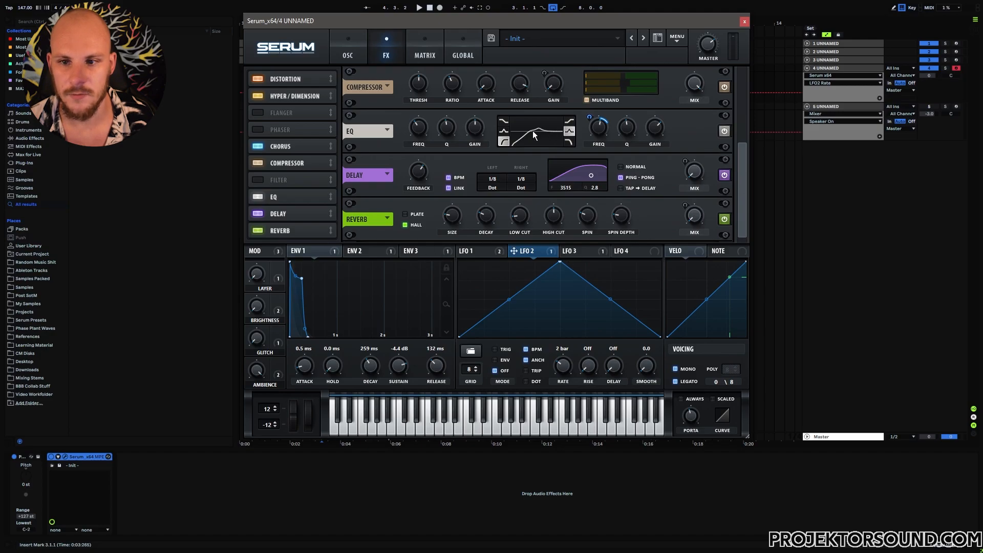
key("space")
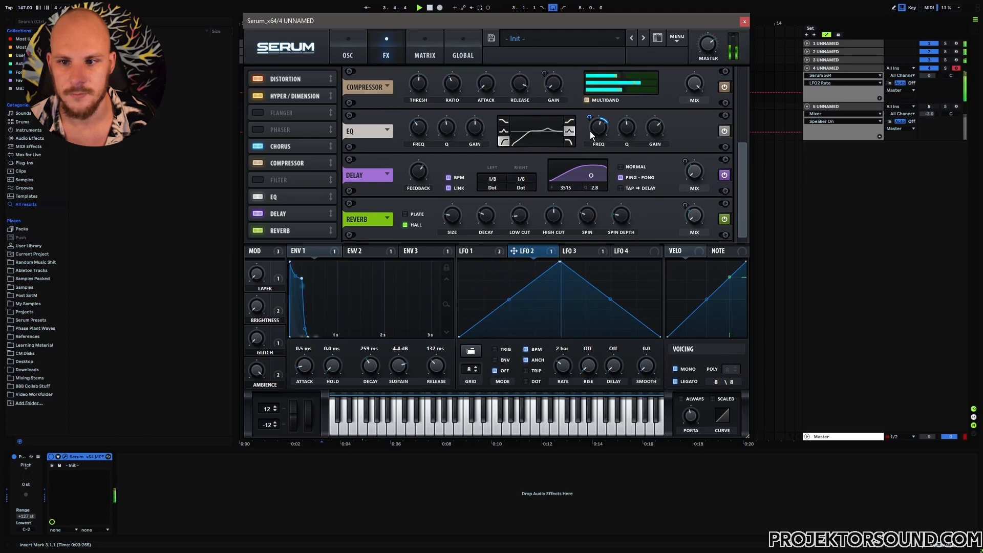
left_click(745, 23)
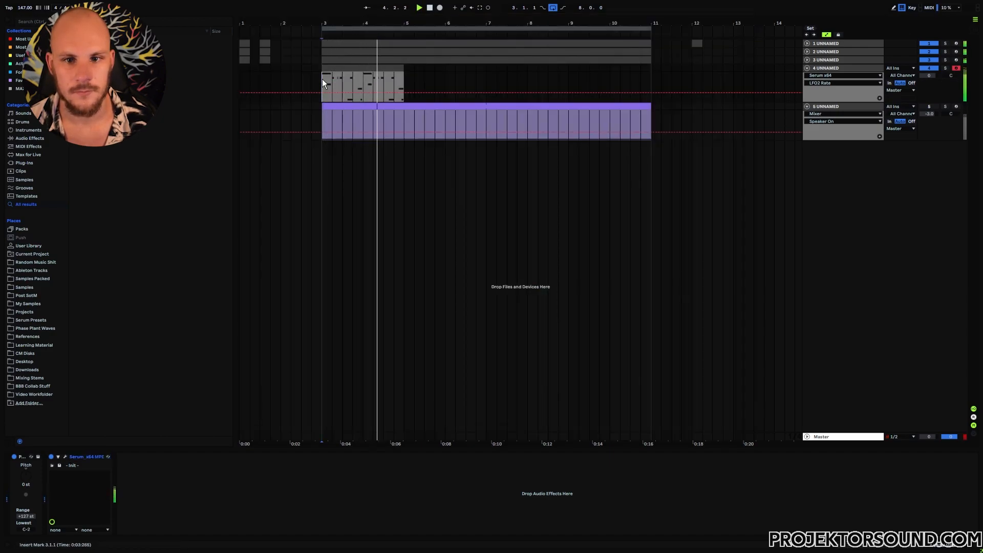
key("space")
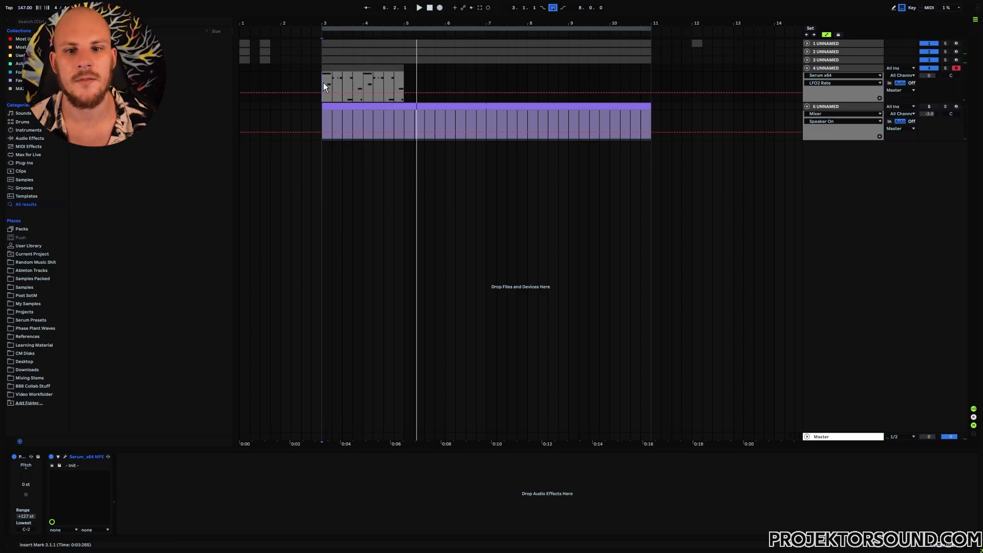
- Reopen the Serum window and fine-tune the gain of the EQ's high band while auditioning the clip
left_click(64, 457)
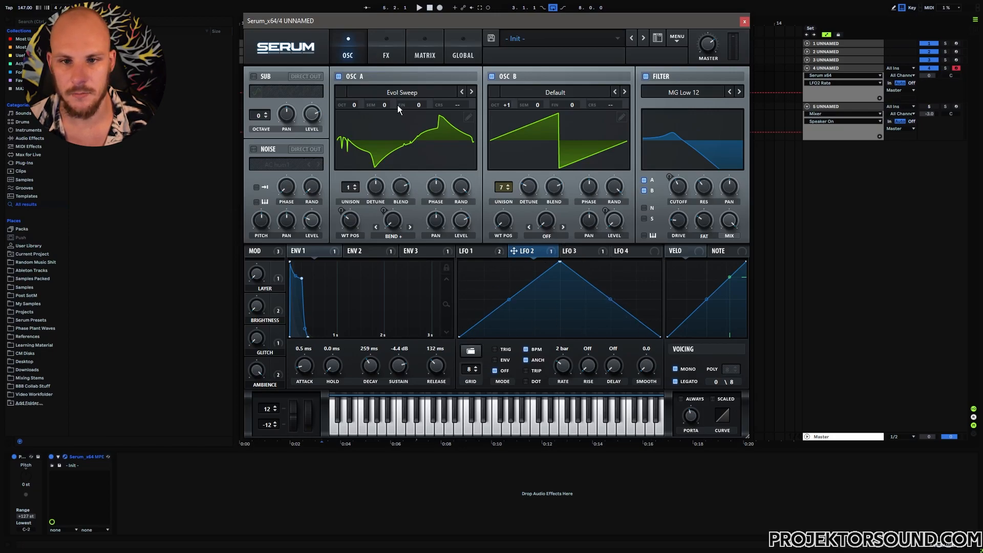
left_click(387, 54)
left_click_drag(743, 140, 741, 198)
left_click(660, 154)
left_click_drag(660, 152, 664, 148)
key("space")
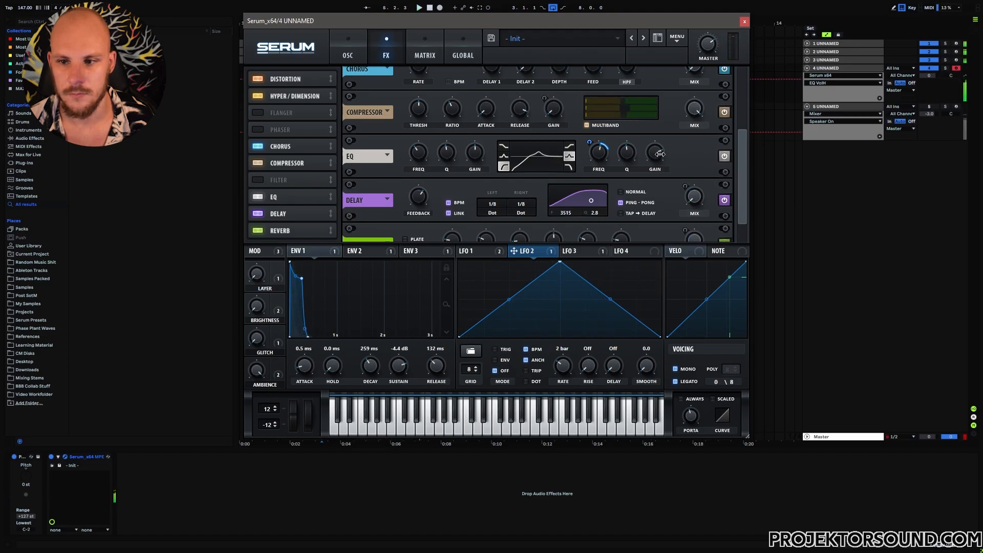
key("space")
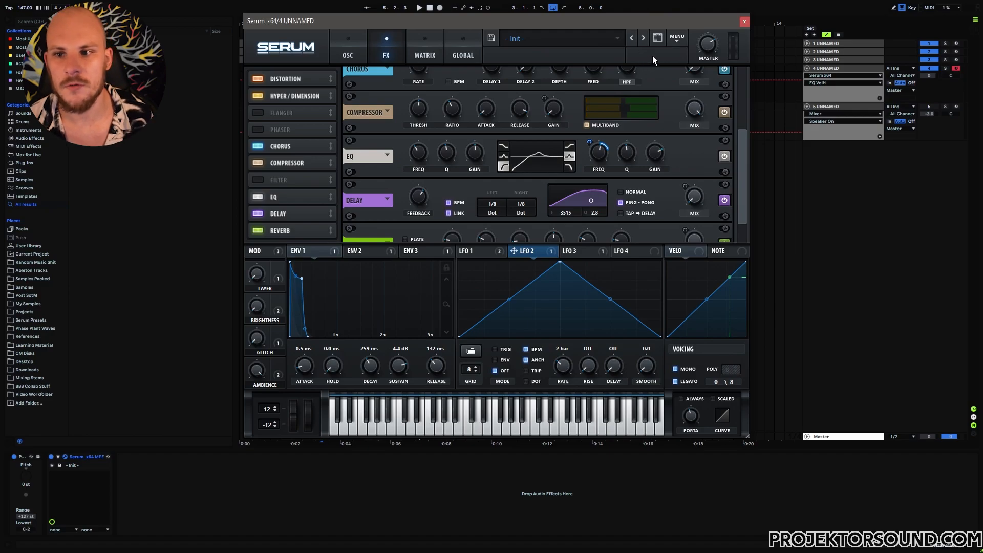
- Enter Projektor as the preset author and "Gritty and Lush Lead (Mod = Filter)" as the preset description
type("Projektor")
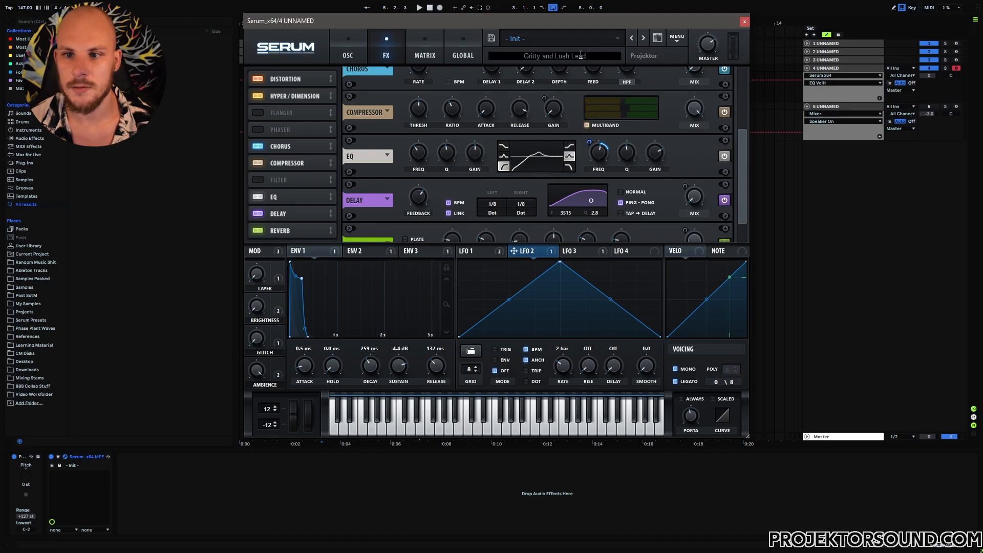
type("(")
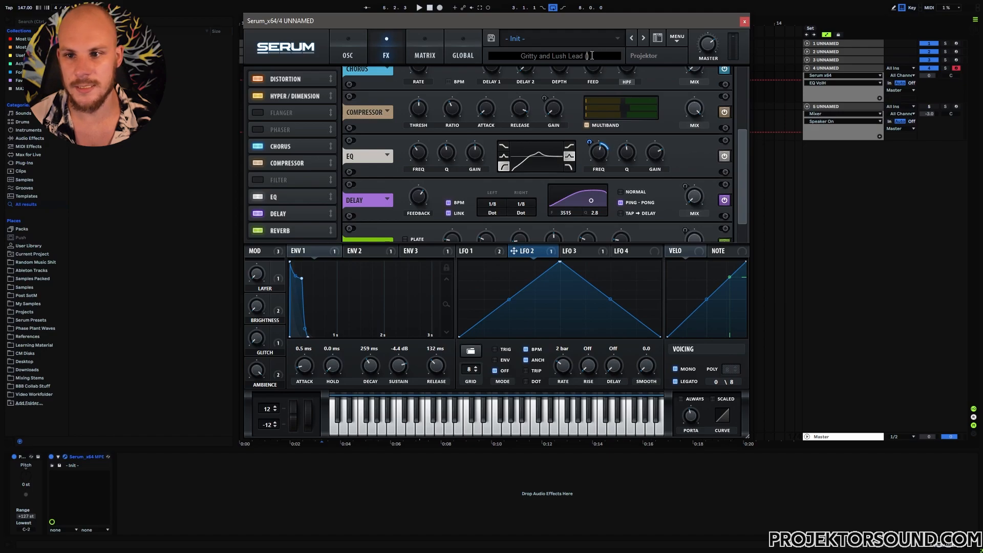
type("Mod")
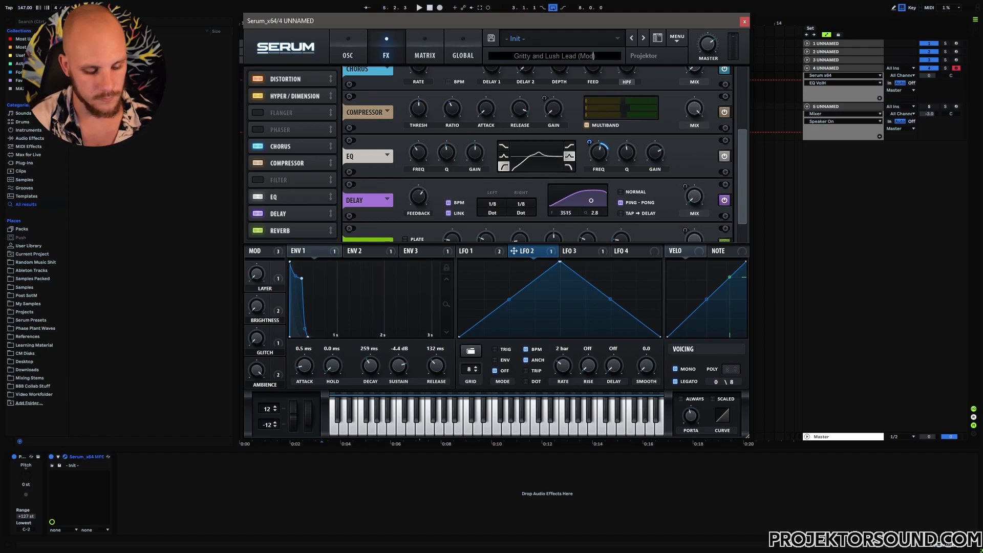
type(" = Filter")
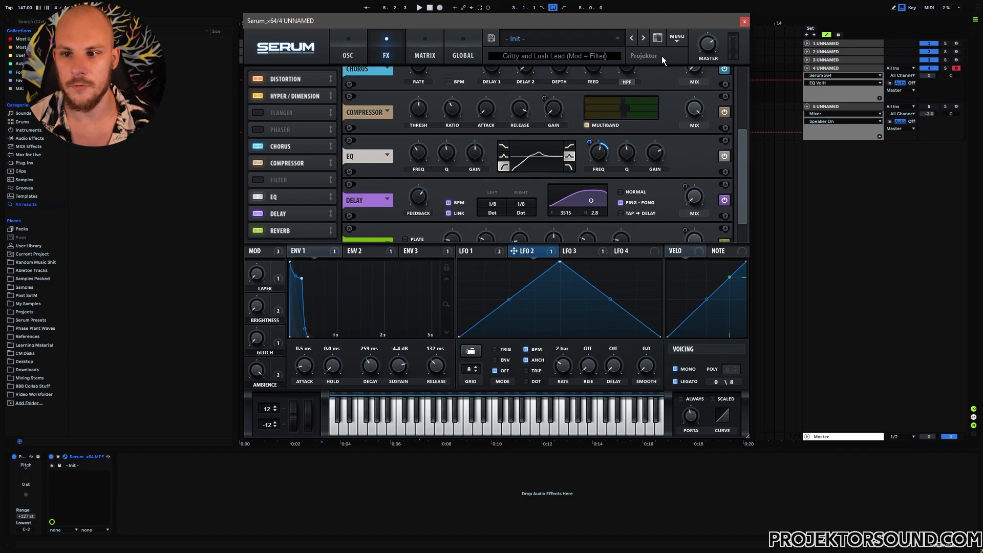
type(")")
key("Return")
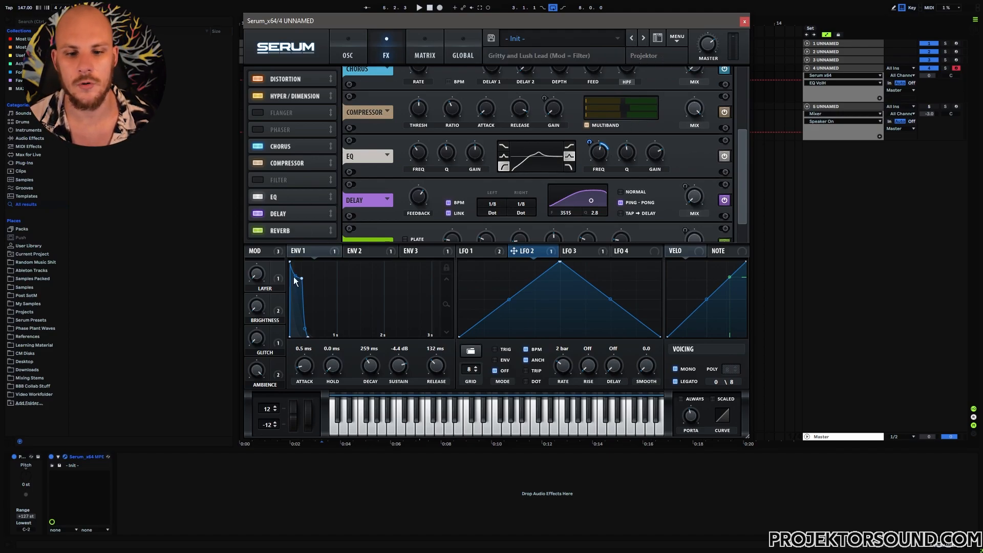
- Return to the oscillator view and audition the clip while moving the mod wheel
left_click(350, 58)
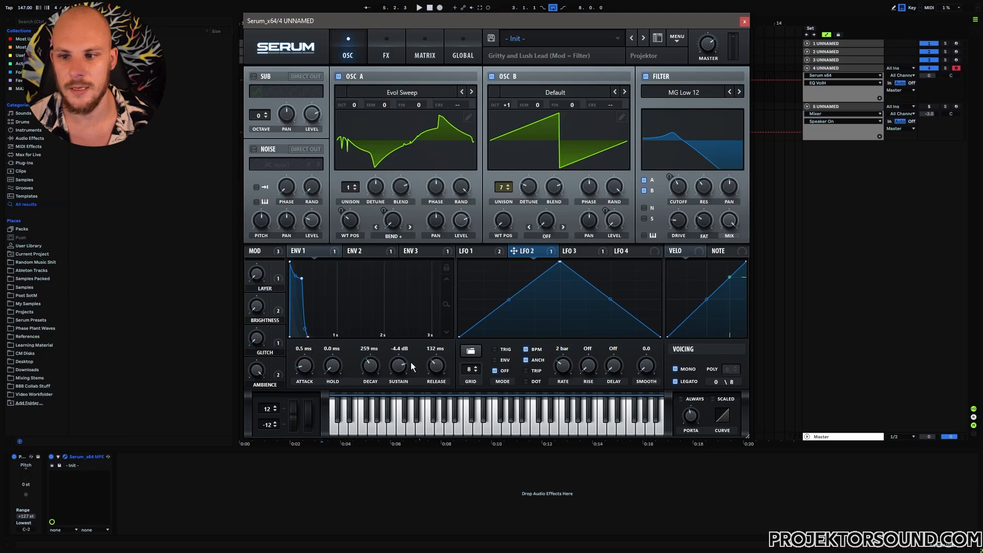
key("space")
mouse_move(309, 422)
left_mouse_down()
mouse_move(317, 338)
mouse_move(311, 423)
left_mouse_up()
key("space")
- Reset the Ambience macro and inspect its modulation destinations
double_click(256, 374)
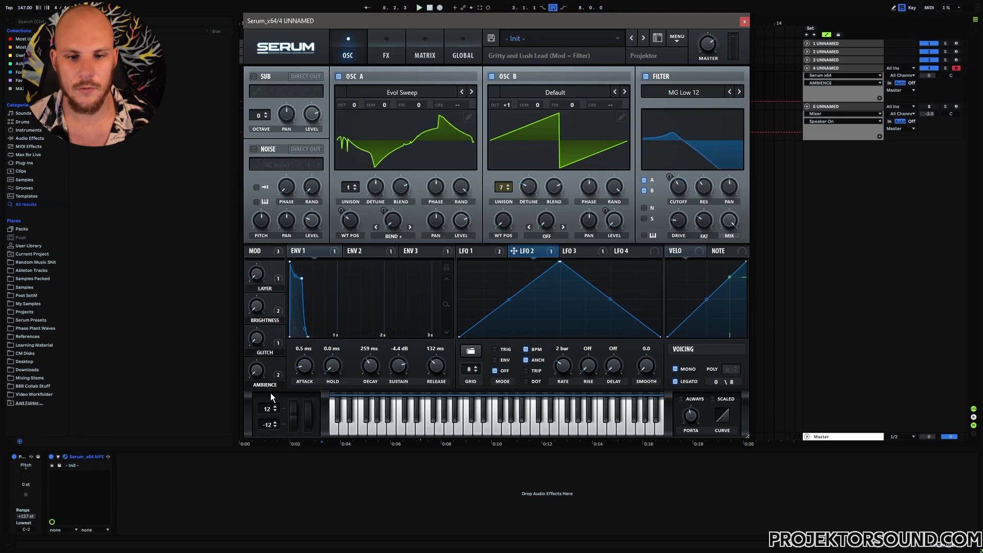
right_click(275, 361)
left_click(392, 321)
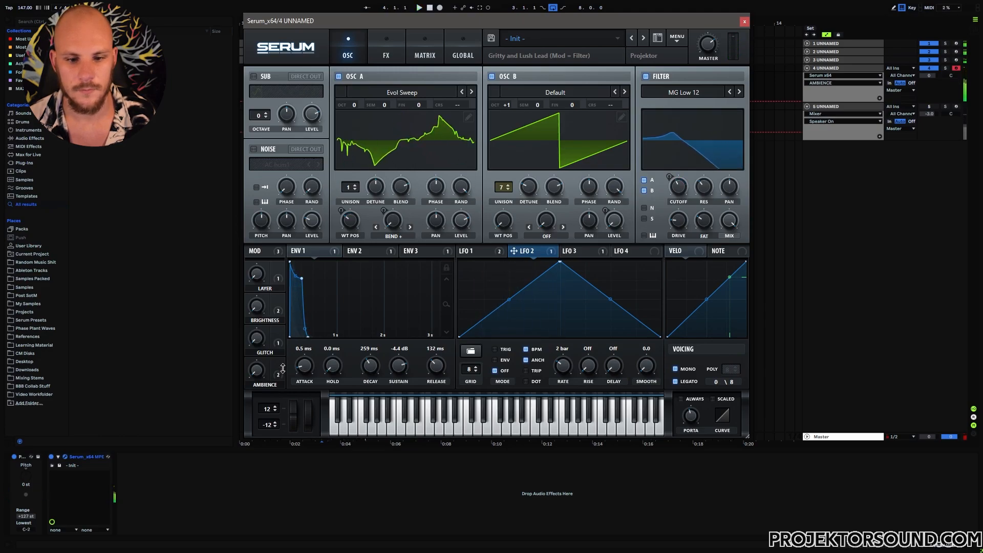
mouse_move(280, 364)
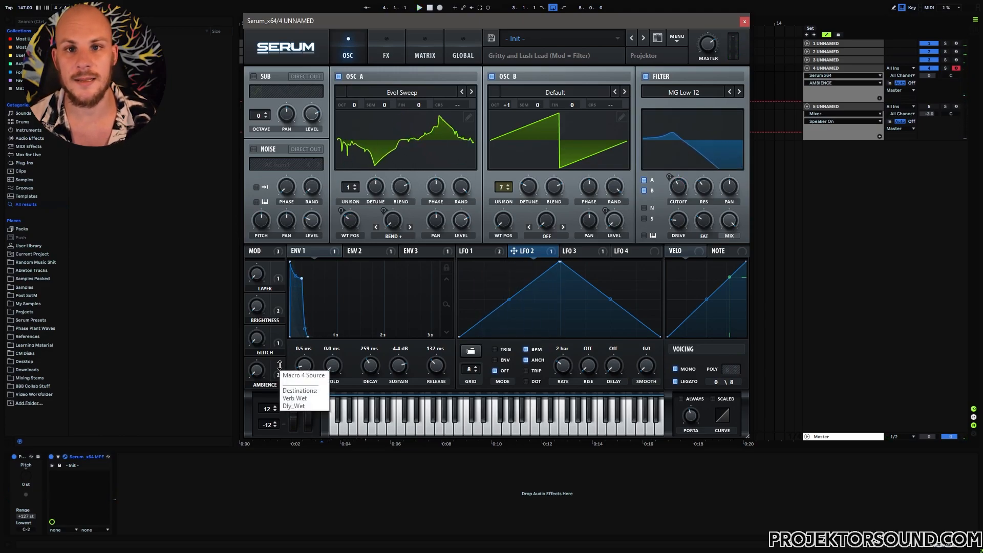